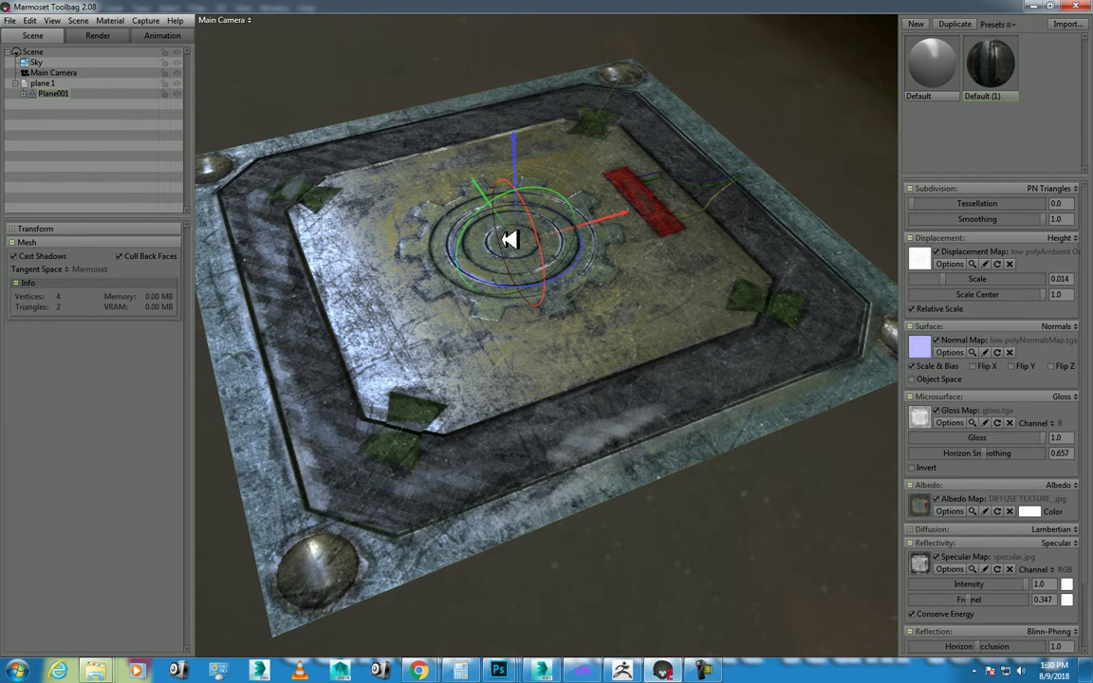
# - Examine the textured sci-fi panel from several angles and turn off its displacement map to compare the relief
pyautogui.moveTo(658, 342)
pyautogui.mouseDown()
pyautogui.moveTo(603, 345)
pyautogui.moveTo(640, 380)
pyautogui.moveTo(654, 351)
pyautogui.mouseUp()
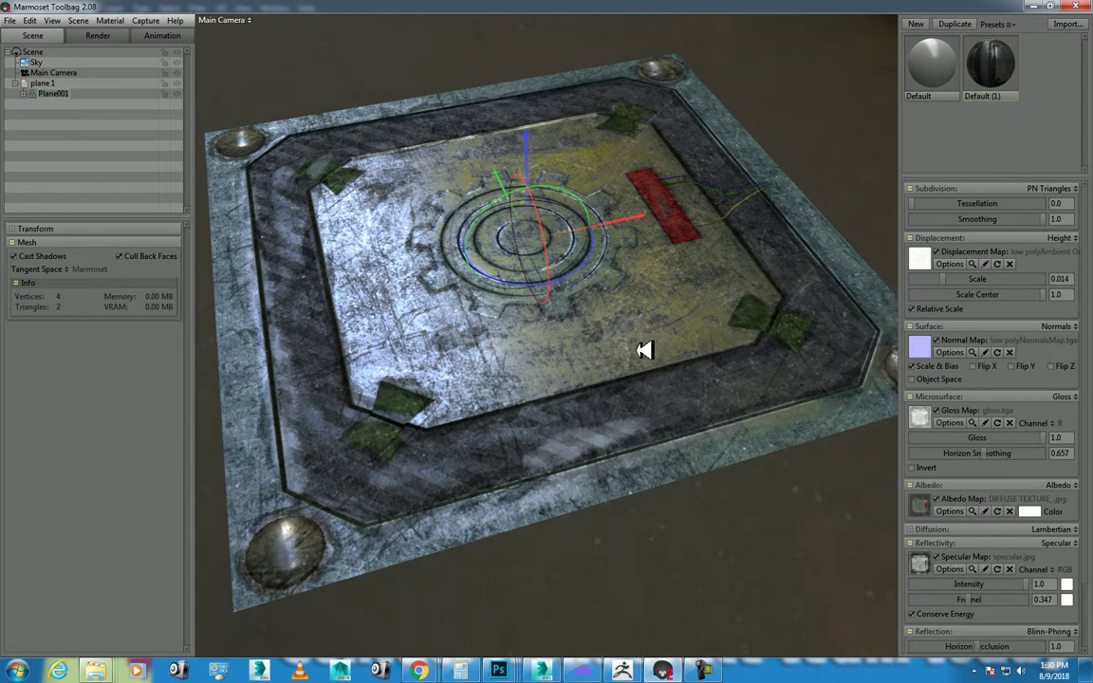
pyautogui.moveTo(843, 316); pyautogui.dragTo(668, 337)
pyautogui.scroll(-4, 709, 351)
pyautogui.scroll(2, 692, 341)
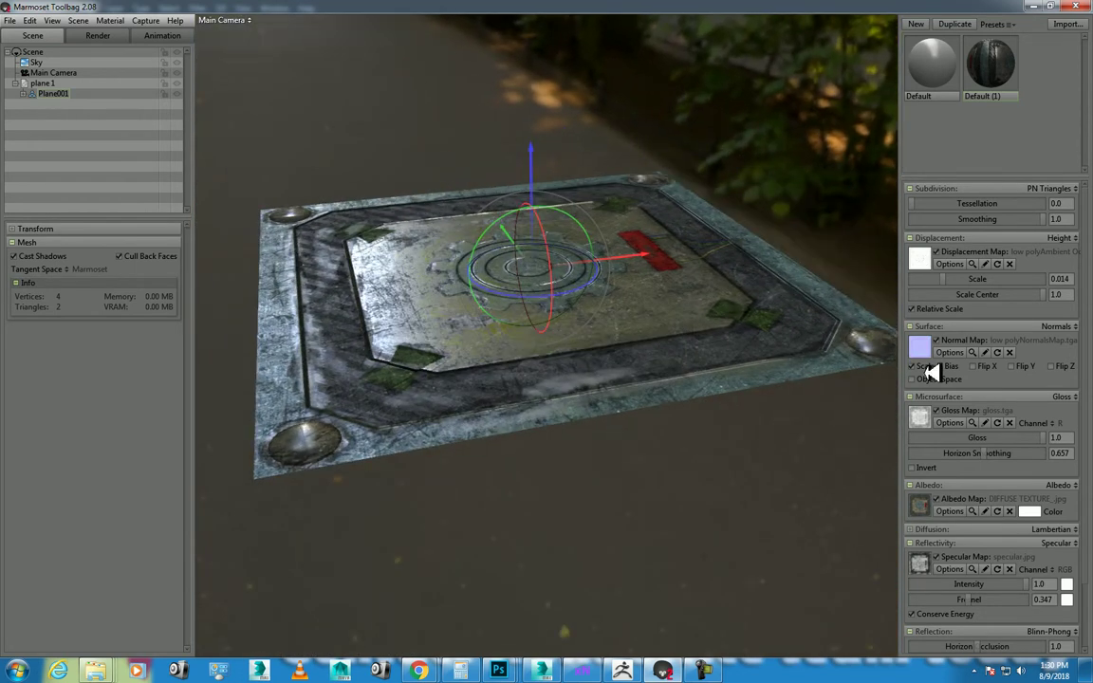
pyautogui.click(937, 253)
pyautogui.moveTo(459, 386); pyautogui.dragTo(431, 421)
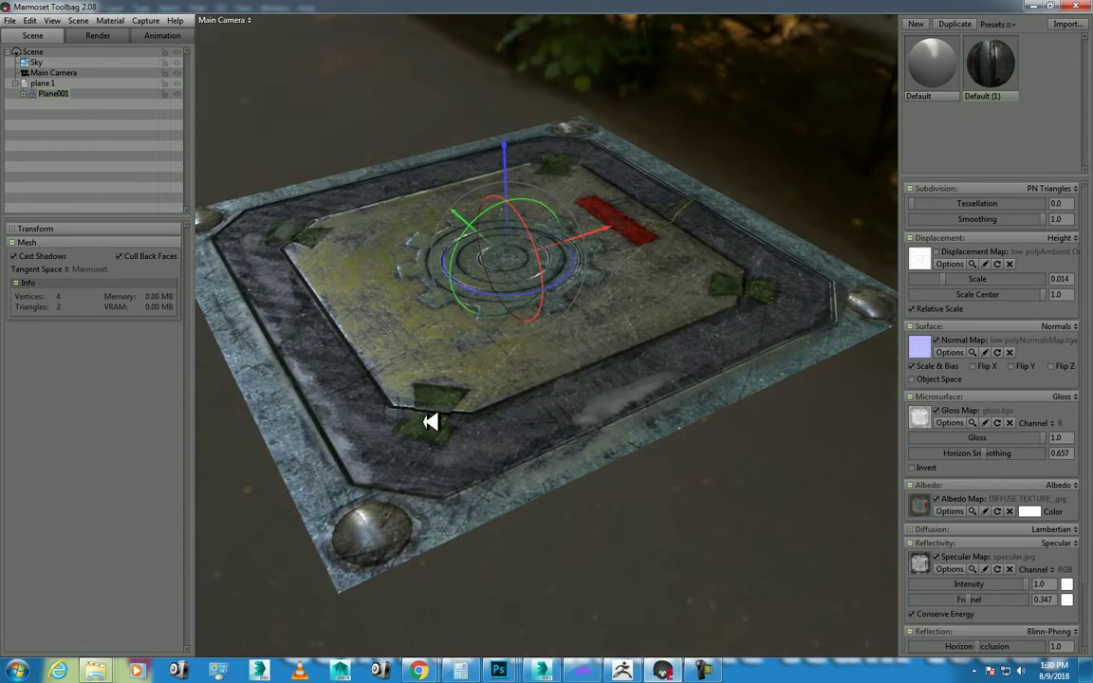
# - Start a new scene and discard the unsaved changes to the current one
pyautogui.click(11, 20)
pyautogui.click(33, 33)
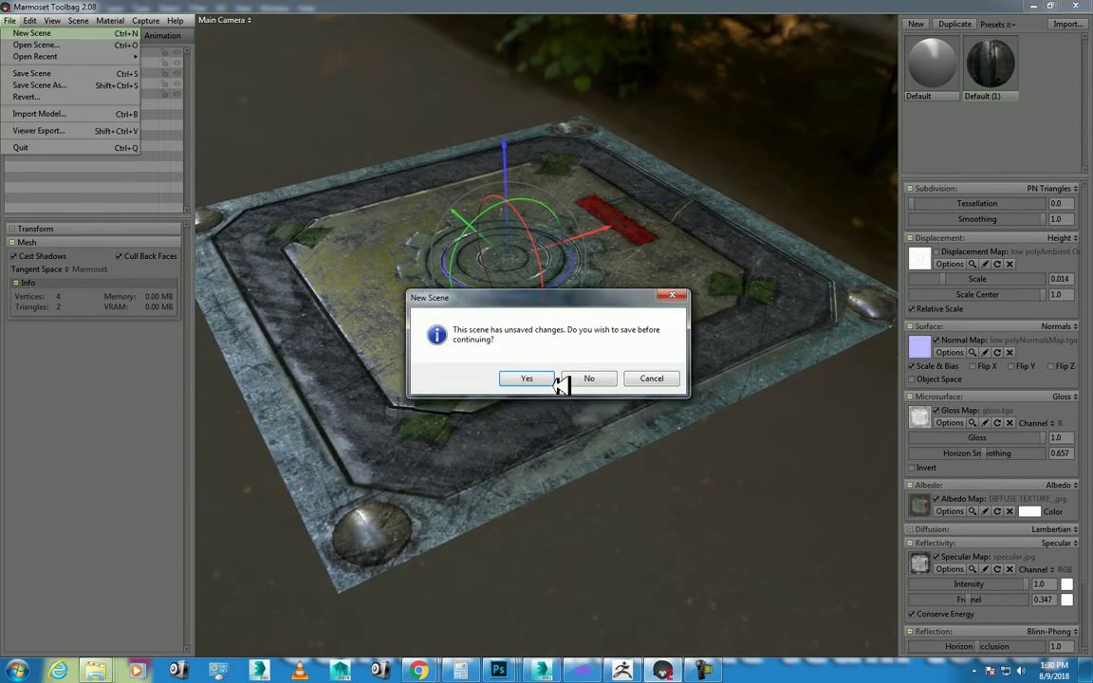
pyautogui.click(587, 378)
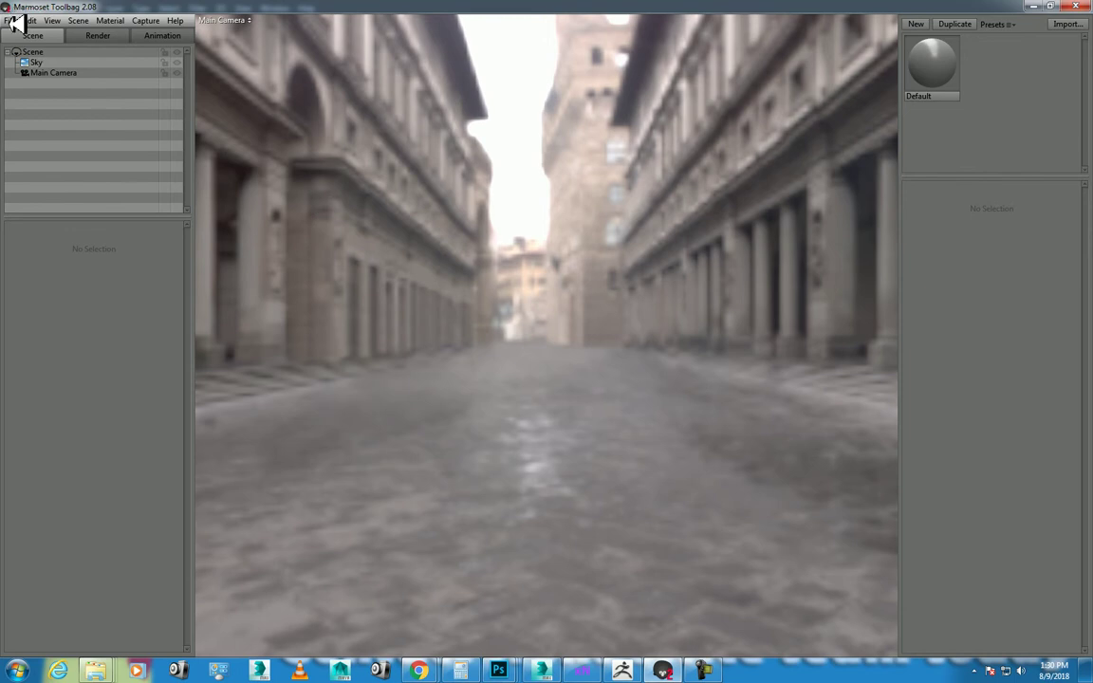
# - Start importing a model and select plane 1.FBX in the sci fi panel project's Maps folder
pyautogui.click(12, 21)
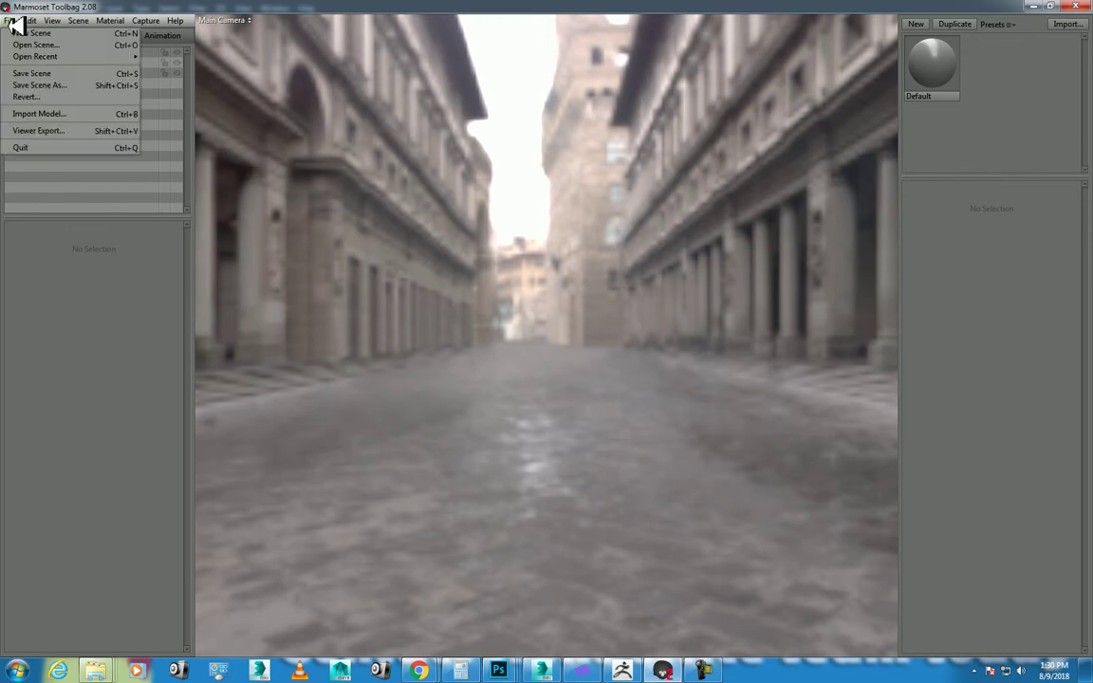
pyautogui.click(38, 113)
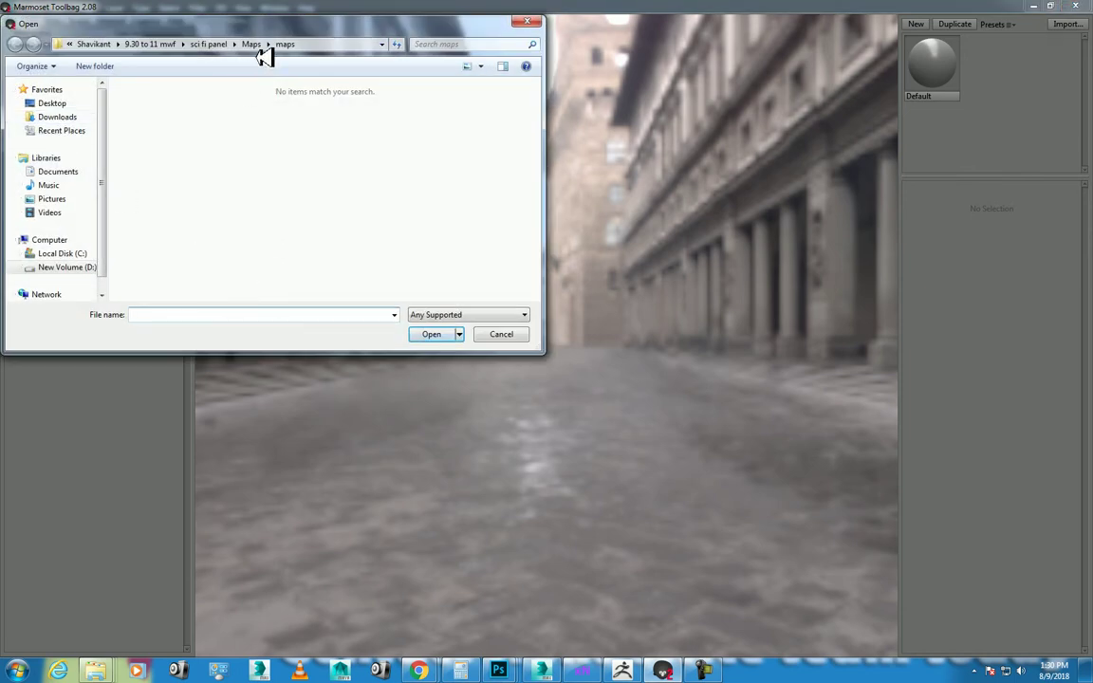
pyautogui.click(254, 44)
pyautogui.click(240, 154)
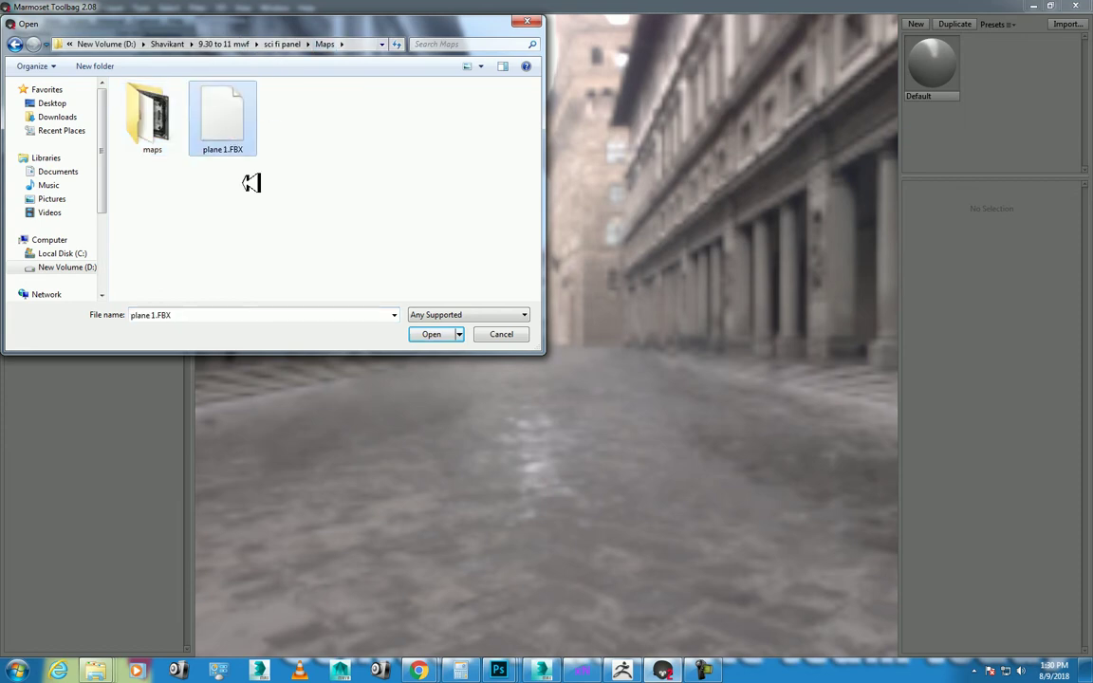
pyautogui.click(549, 670)
pyautogui.moveTo(686, 326); pyautogui.dragTo(574, 482)
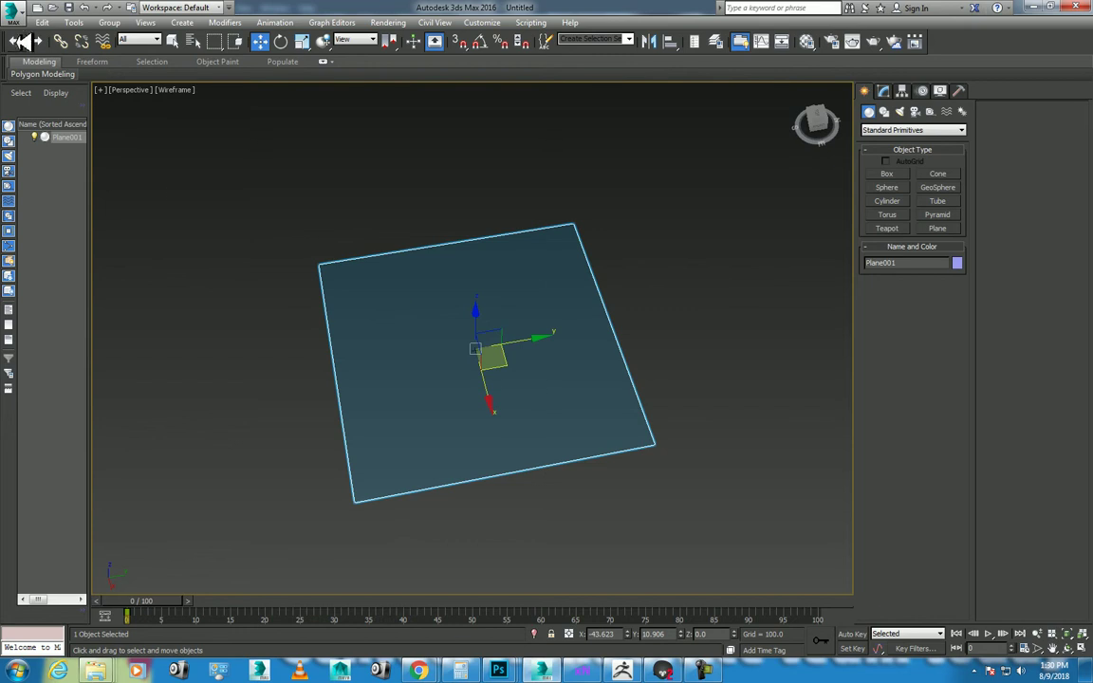
pyautogui.click(11, 11)
pyautogui.moveTo(48, 216)
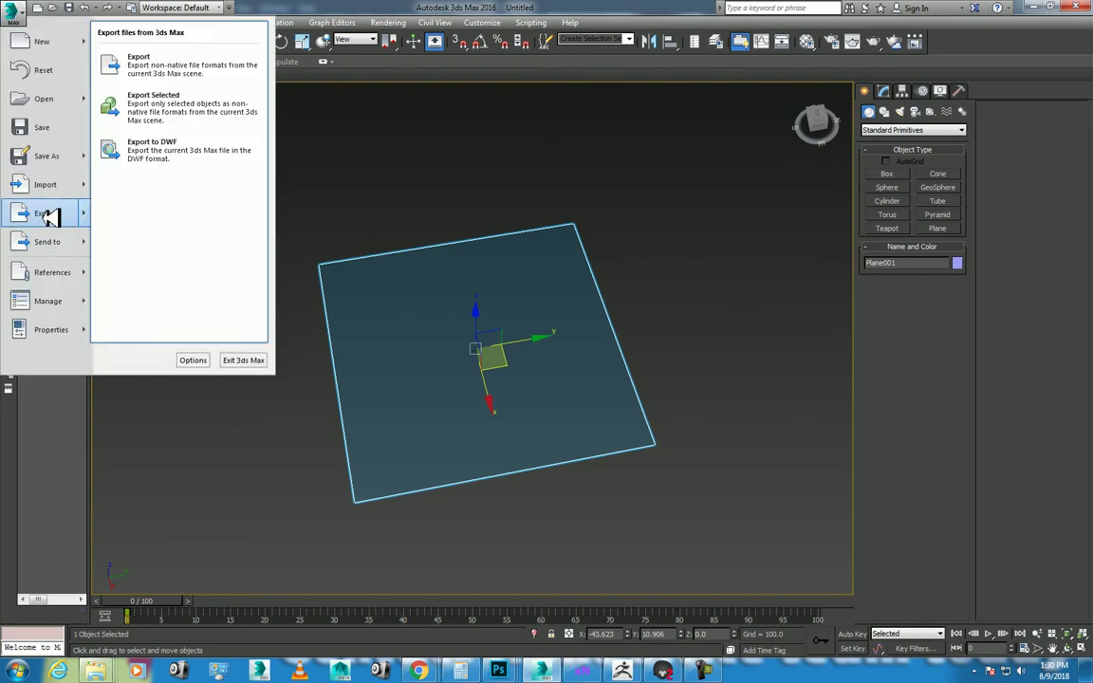
pyautogui.click(152, 106)
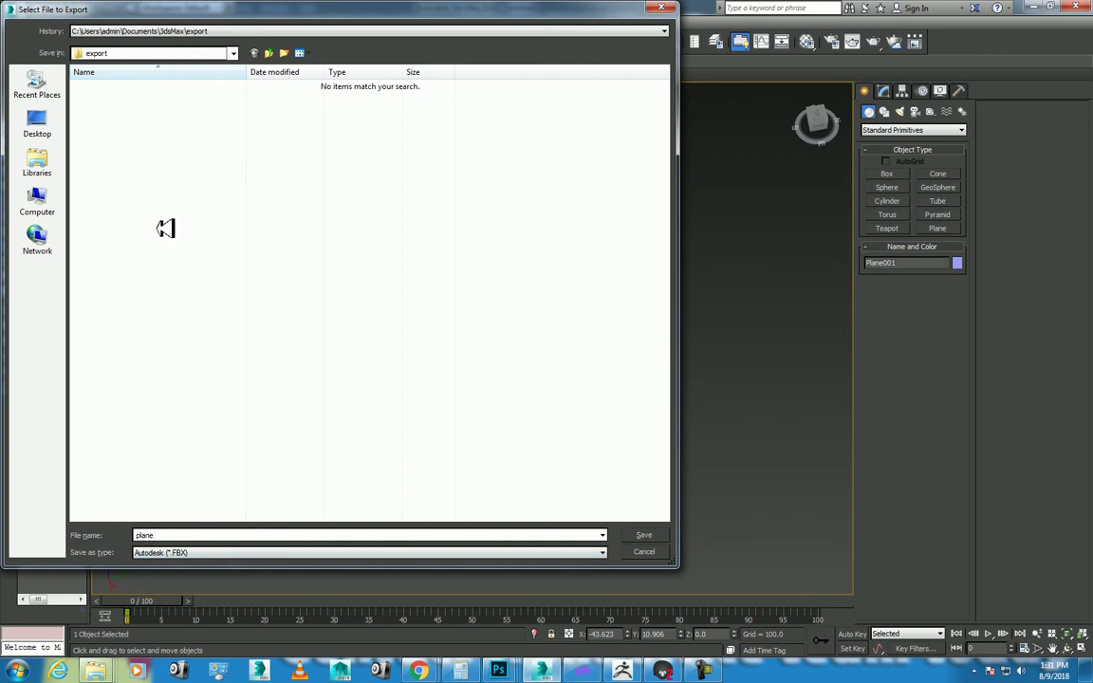
pyautogui.click(37, 123)
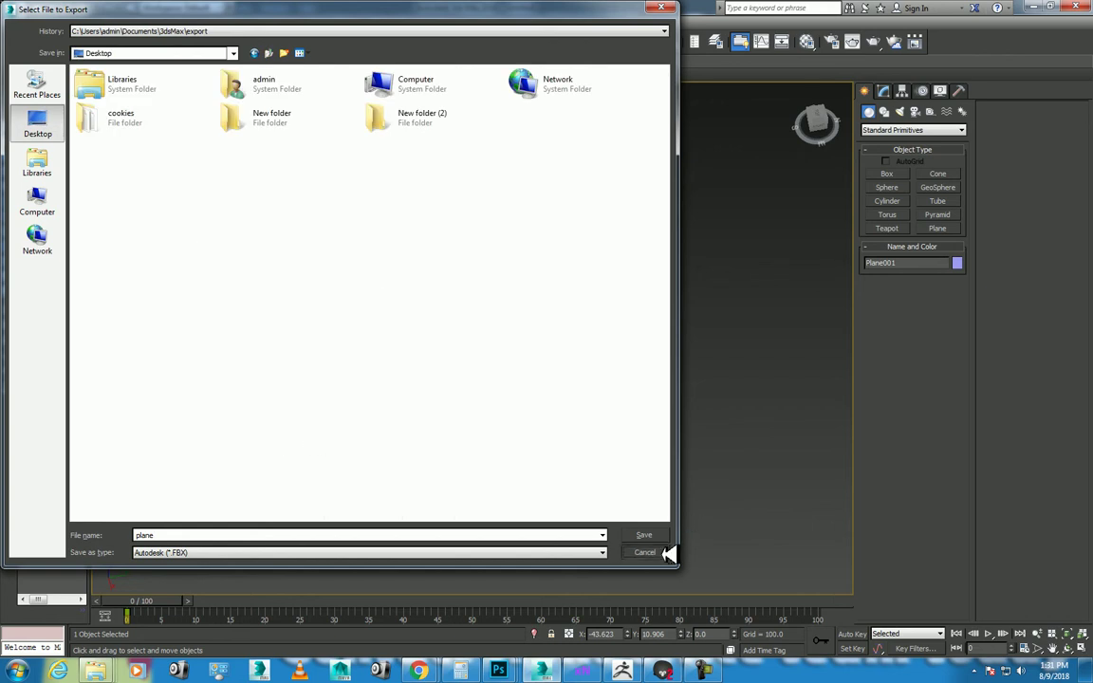
pyautogui.click(664, 552)
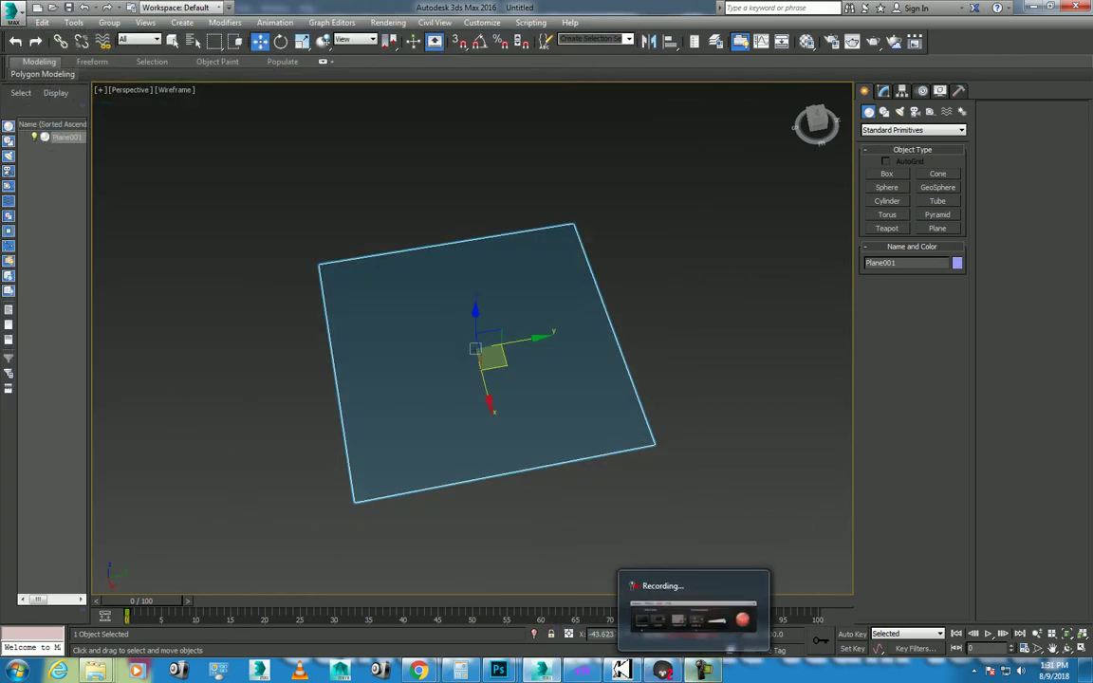
# - Switch to Marmoset Toolbag and import plane 1.FBX into the empty scene
pyautogui.click(662, 670)
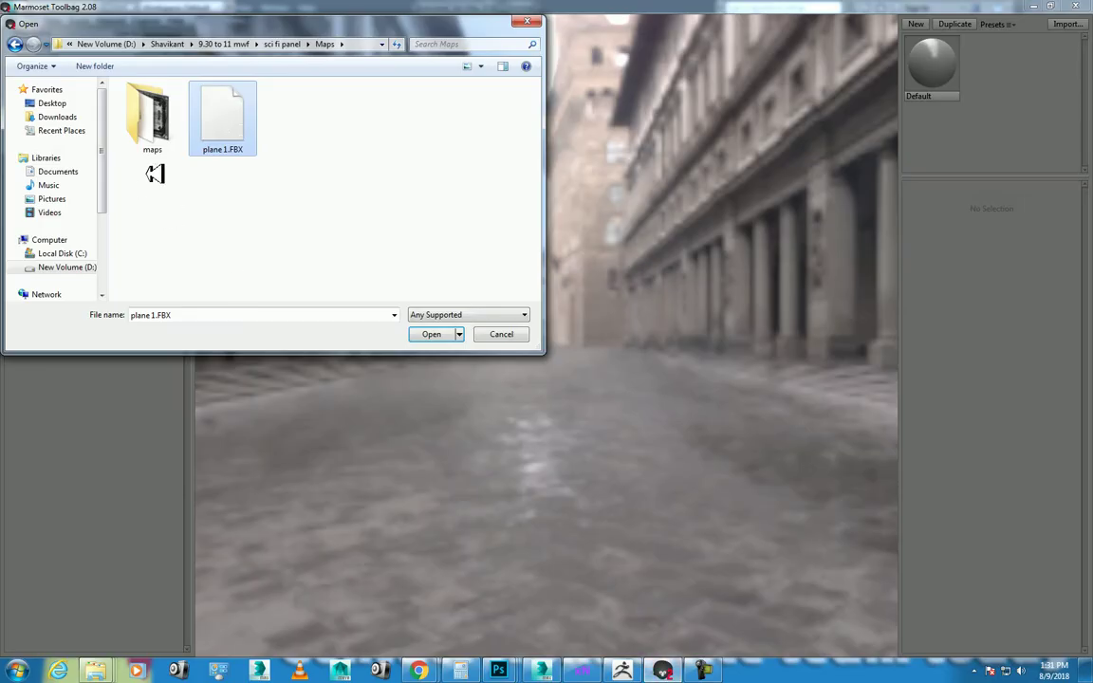
pyautogui.doubleClick(226, 113)
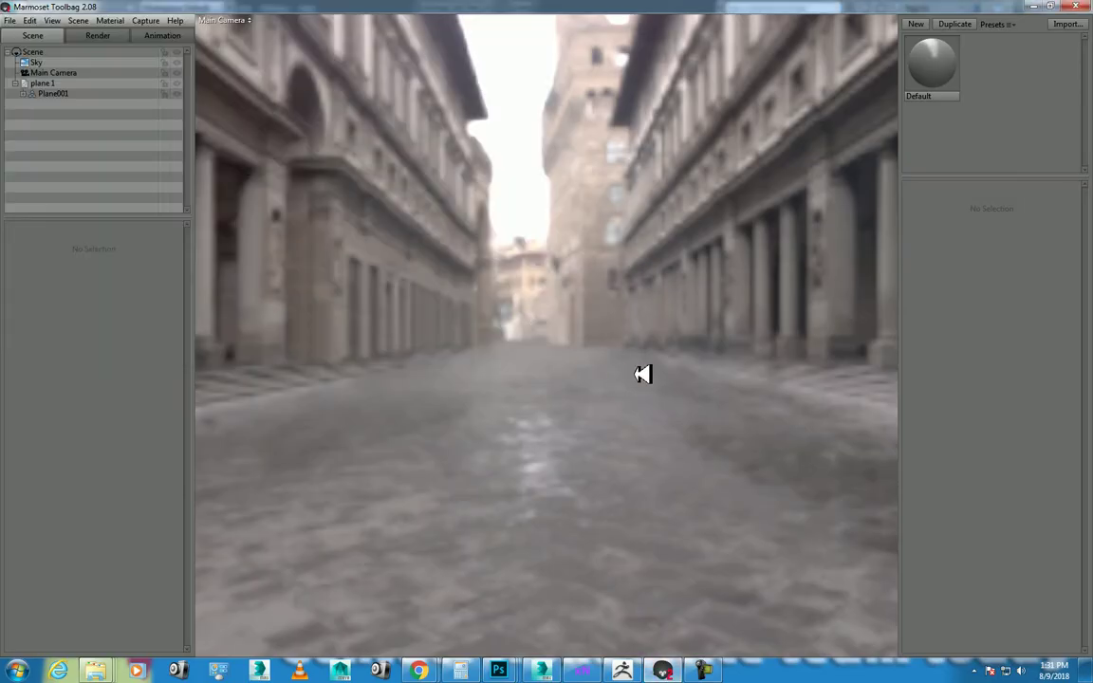
# - Create a new material and assign it to the imported plane
pyautogui.moveTo(662, 311); pyautogui.dragTo(654, 420)
pyautogui.scroll(-4, 582, 303)
pyautogui.moveTo(582, 303); pyautogui.dragTo(630, 379)
pyautogui.scroll(1, 630, 380)
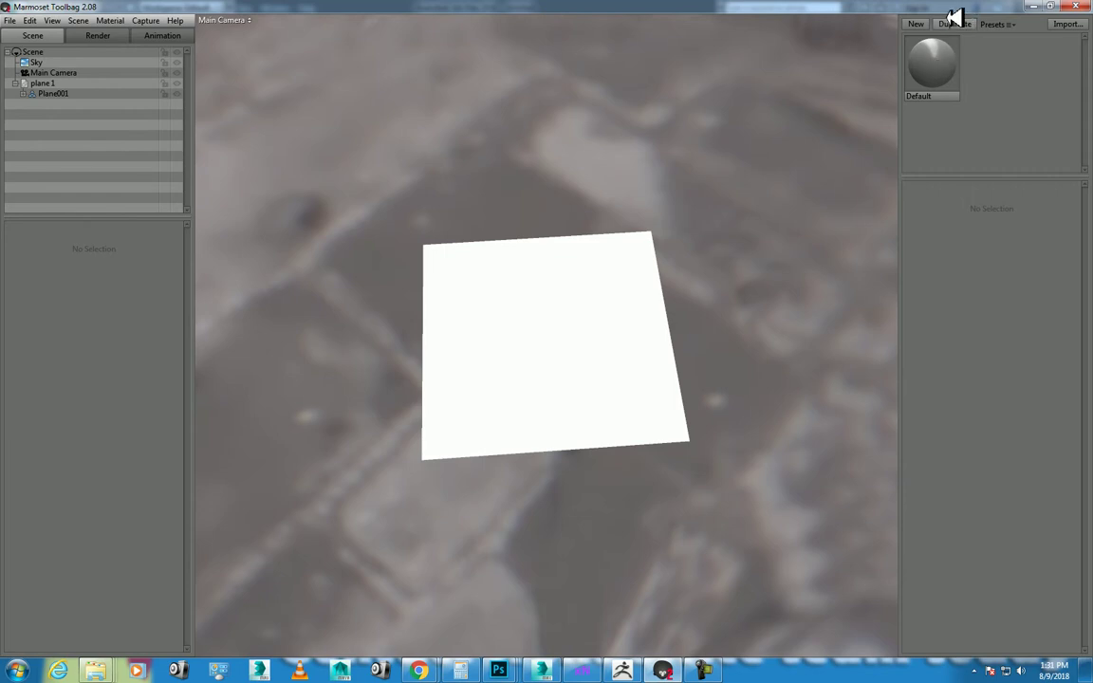
pyautogui.click(917, 24)
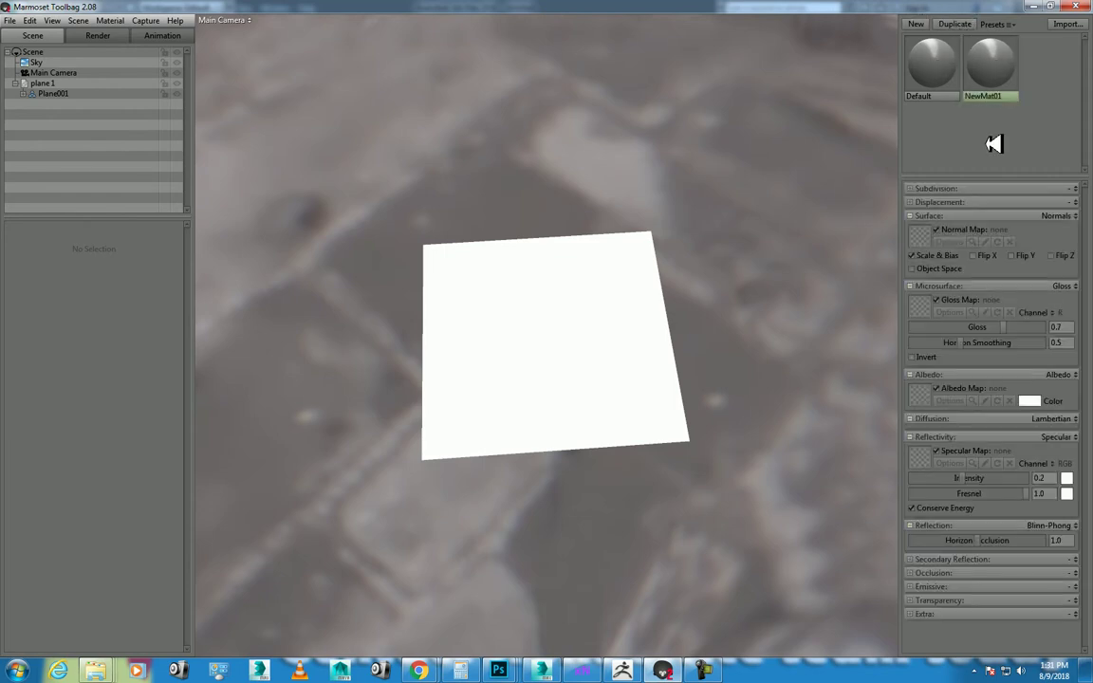
pyautogui.moveTo(1005, 62); pyautogui.dragTo(526, 365)
# - Switch to Chrome and review the muted video "tile sculpting in zbrush pt 2" around 12:05 for the displacement and normal map setup
pyautogui.moveTo(98, 667)
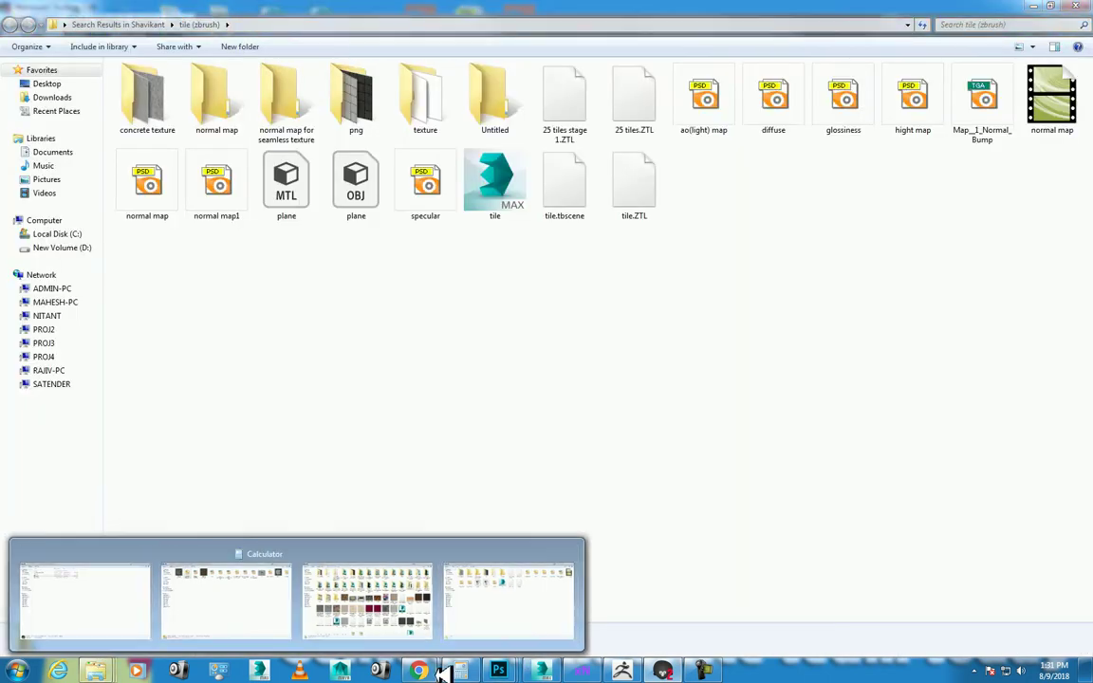
pyautogui.moveTo(419, 671)
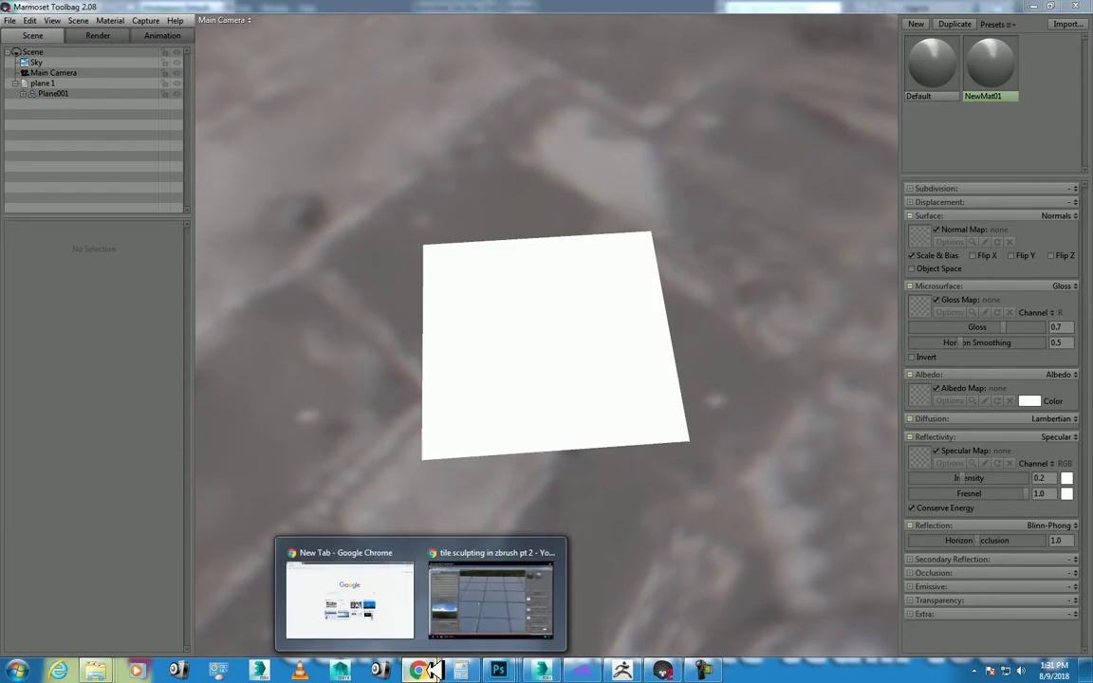
pyautogui.click(479, 596)
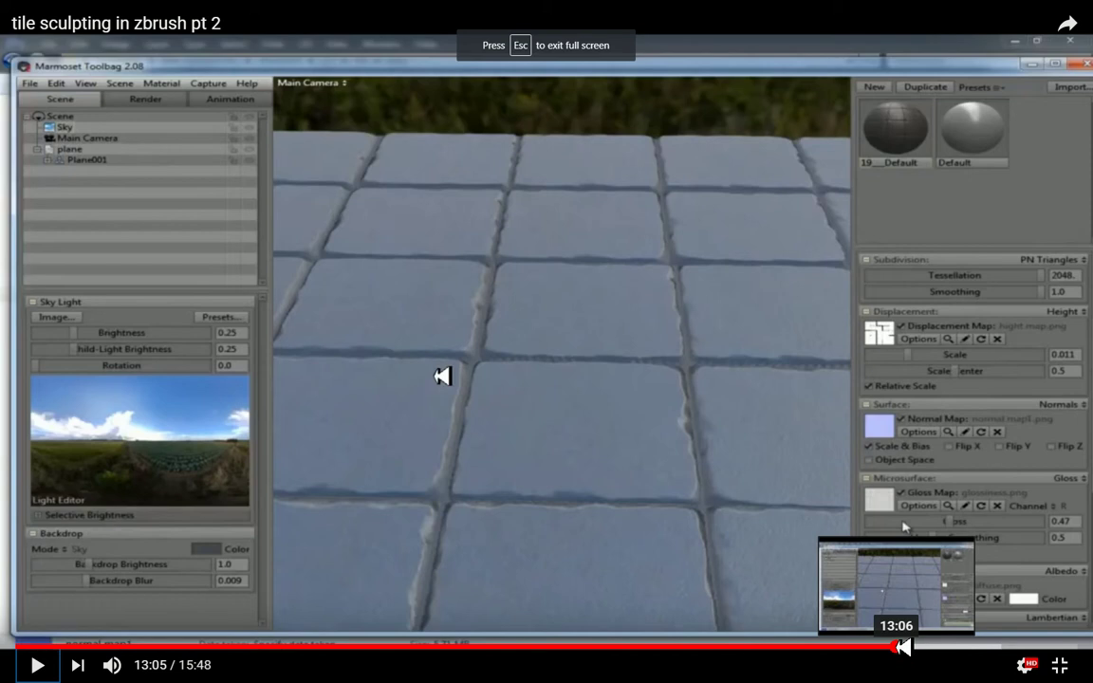
pyautogui.click(896, 646)
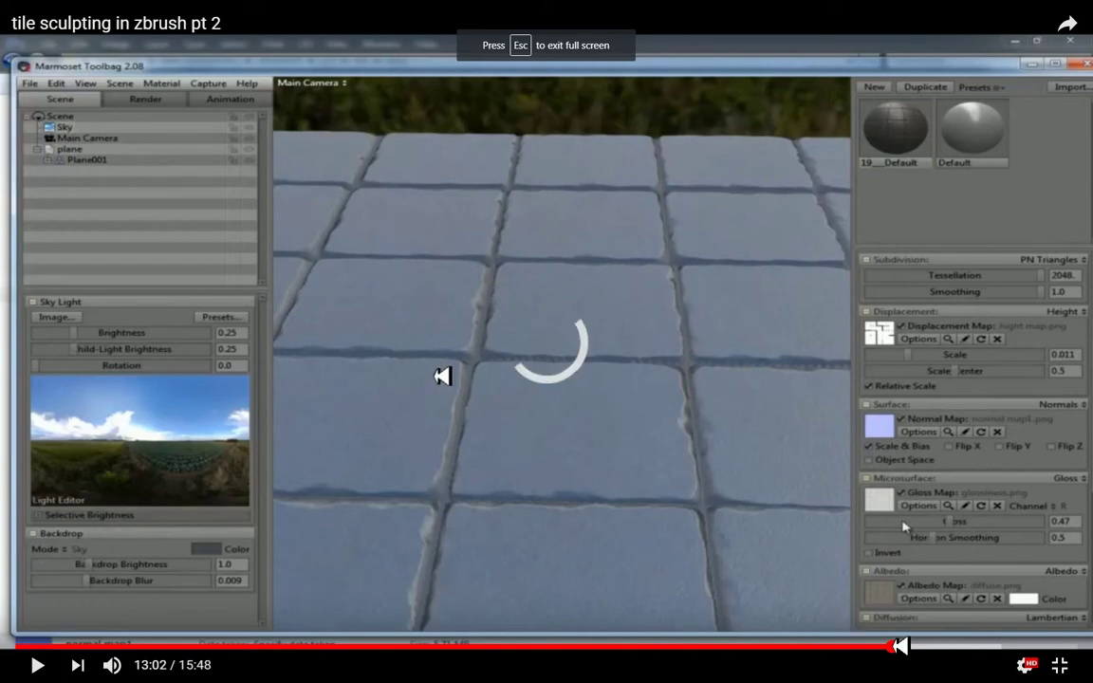
pyautogui.moveTo(895, 646); pyautogui.dragTo(835, 648)
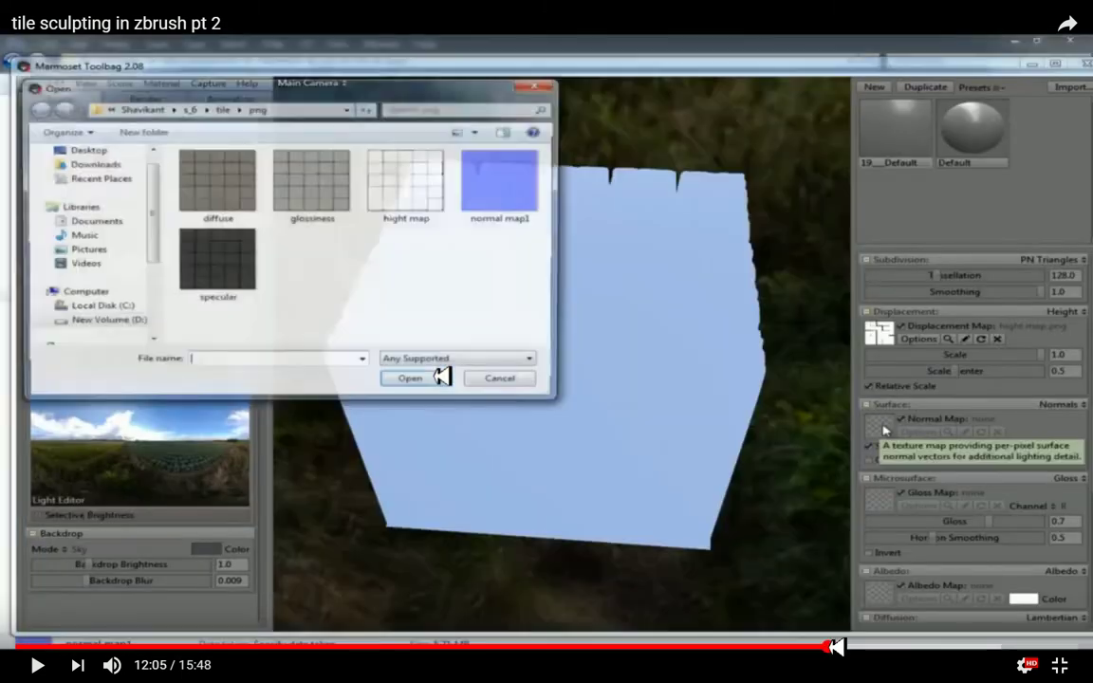
pyautogui.click(710, 335)
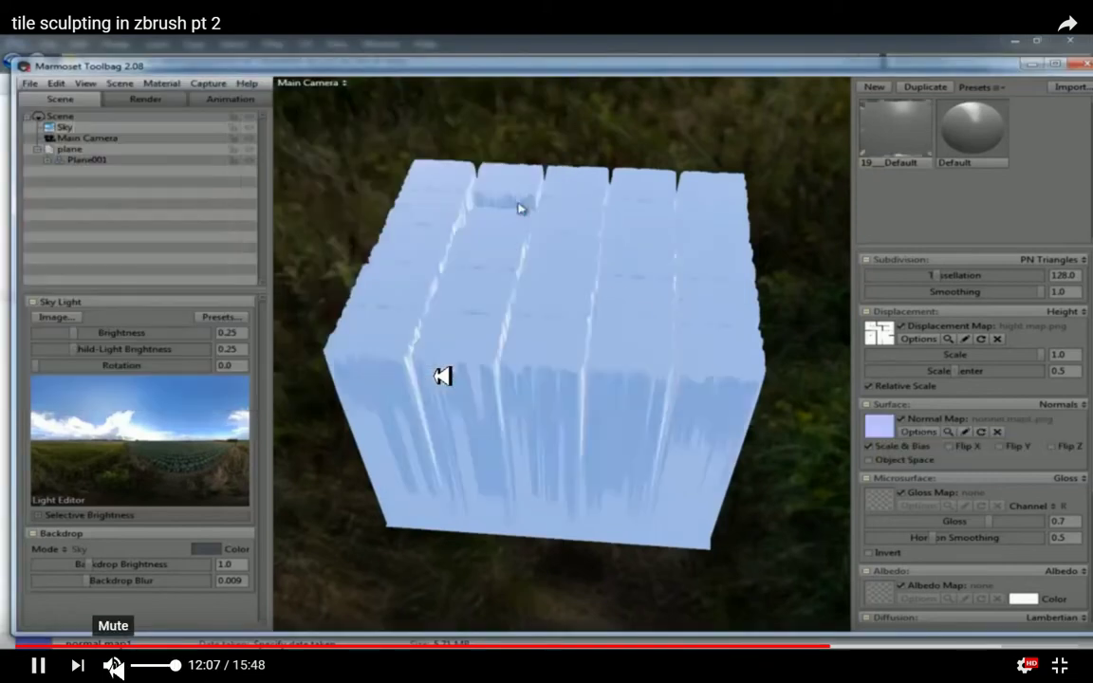
pyautogui.click(111, 664)
pyautogui.click(676, 360)
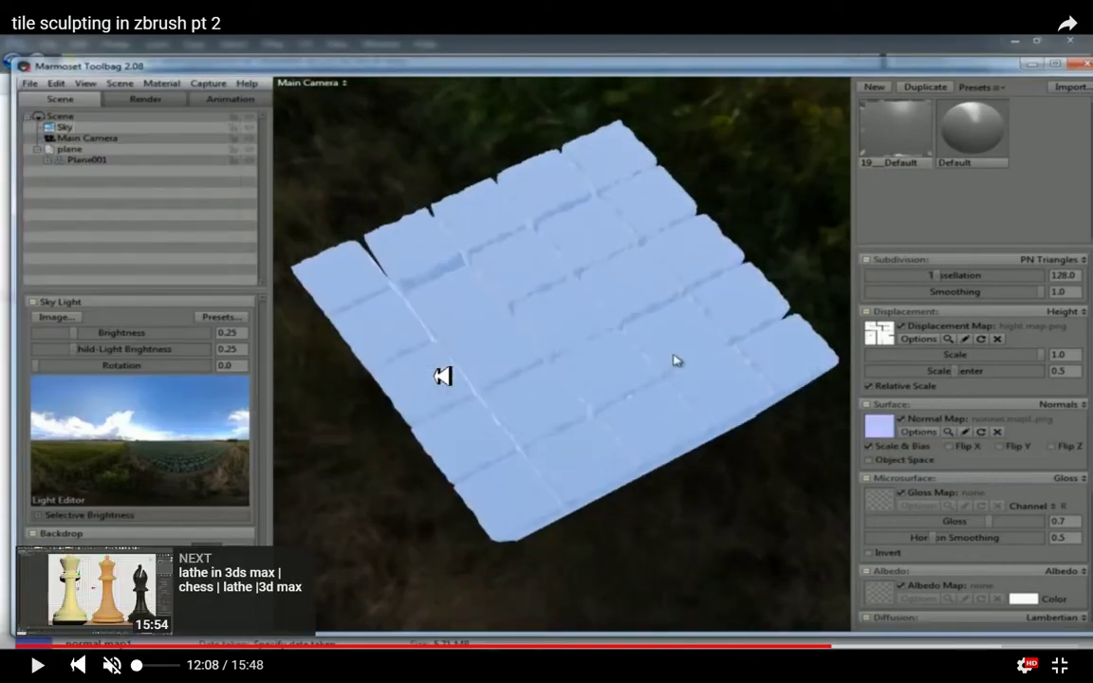
pyautogui.click(38, 664)
pyautogui.moveTo(837, 647)
pyautogui.mouseDown()
pyautogui.moveTo(856, 647)
pyautogui.moveTo(840, 647)
pyautogui.mouseUp()
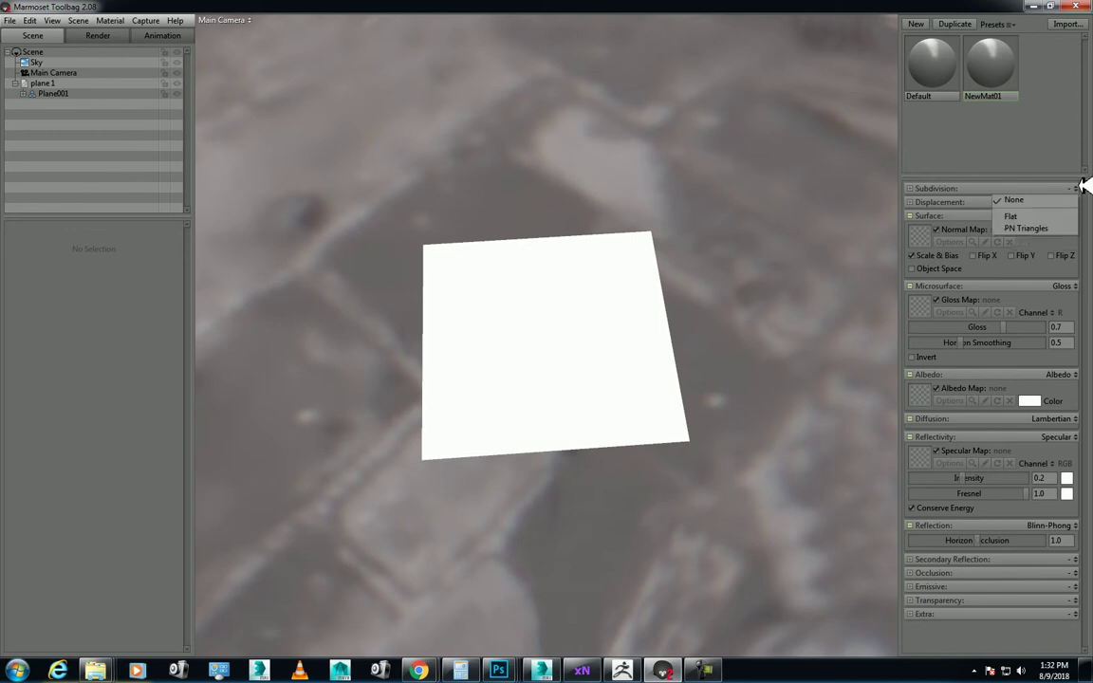
# - In Marmoset Toolbag, set NewMat01's subdivision to PN Triangles and its displacement to Height
pyautogui.click(1063, 225)
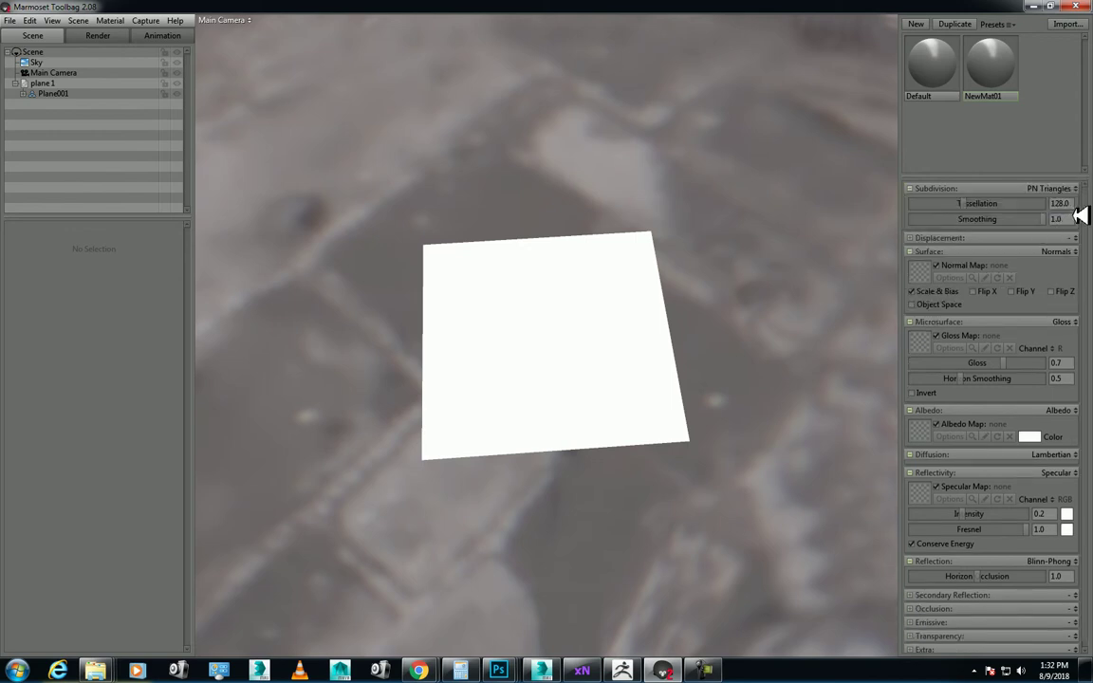
pyautogui.click(1076, 238)
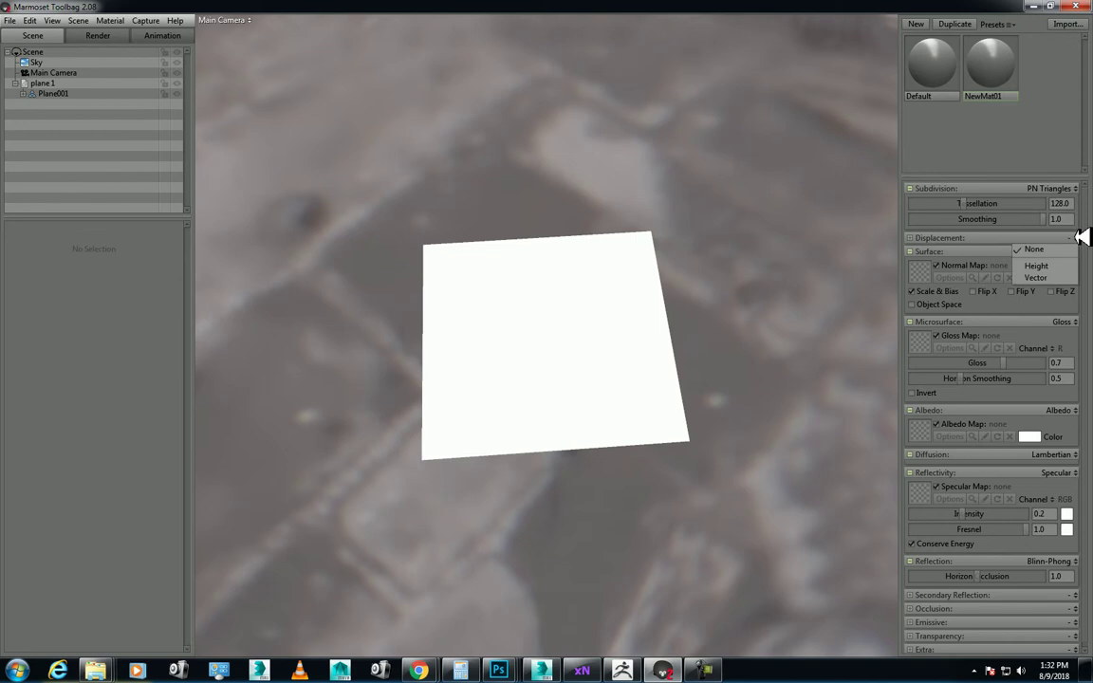
pyautogui.click(1036, 266)
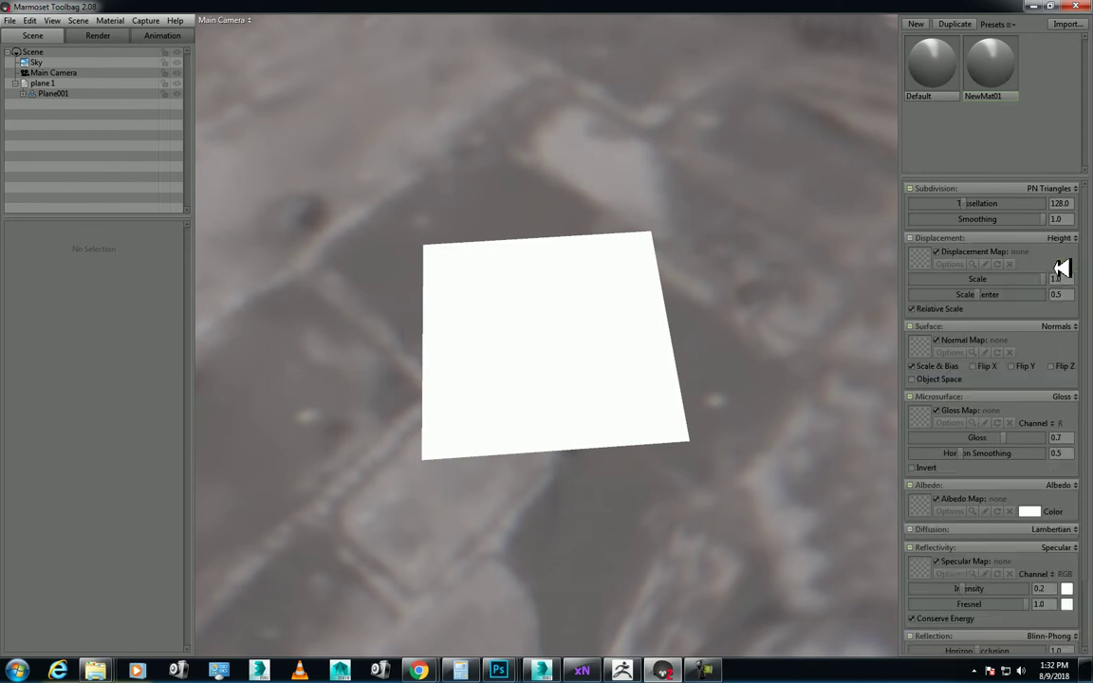
# - Load the low polyAmbient Occlusion _MR_ texture from the Maps folder as the displacement map
pyautogui.click(925, 258)
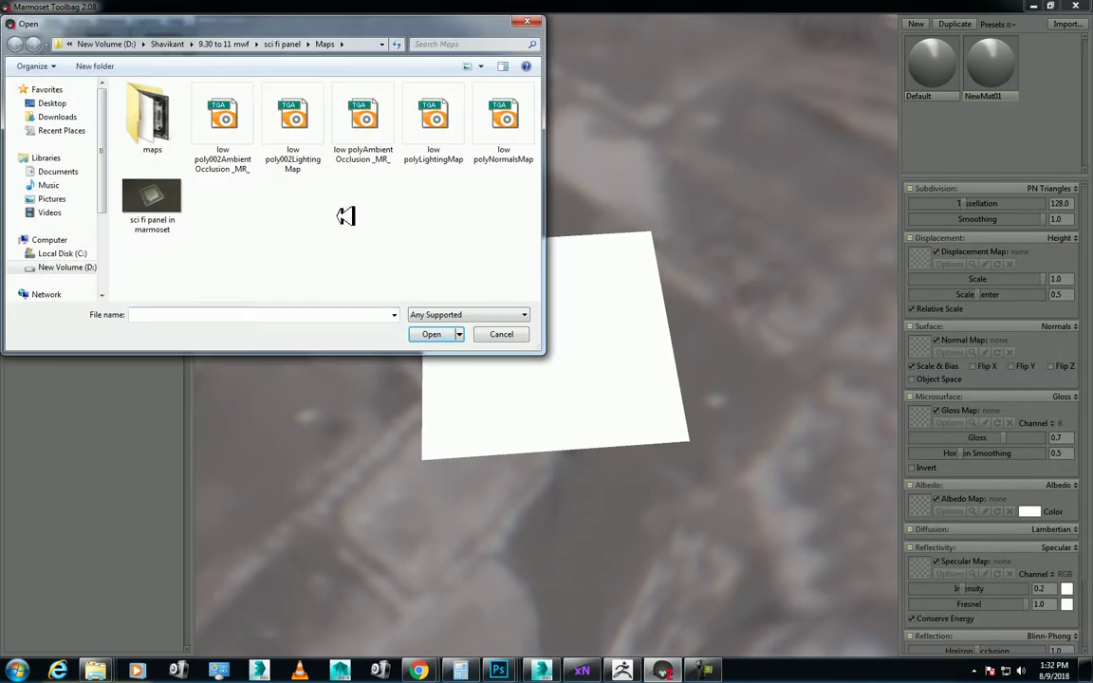
pyautogui.doubleClick(154, 114)
pyautogui.scroll(-1, 455, 225)
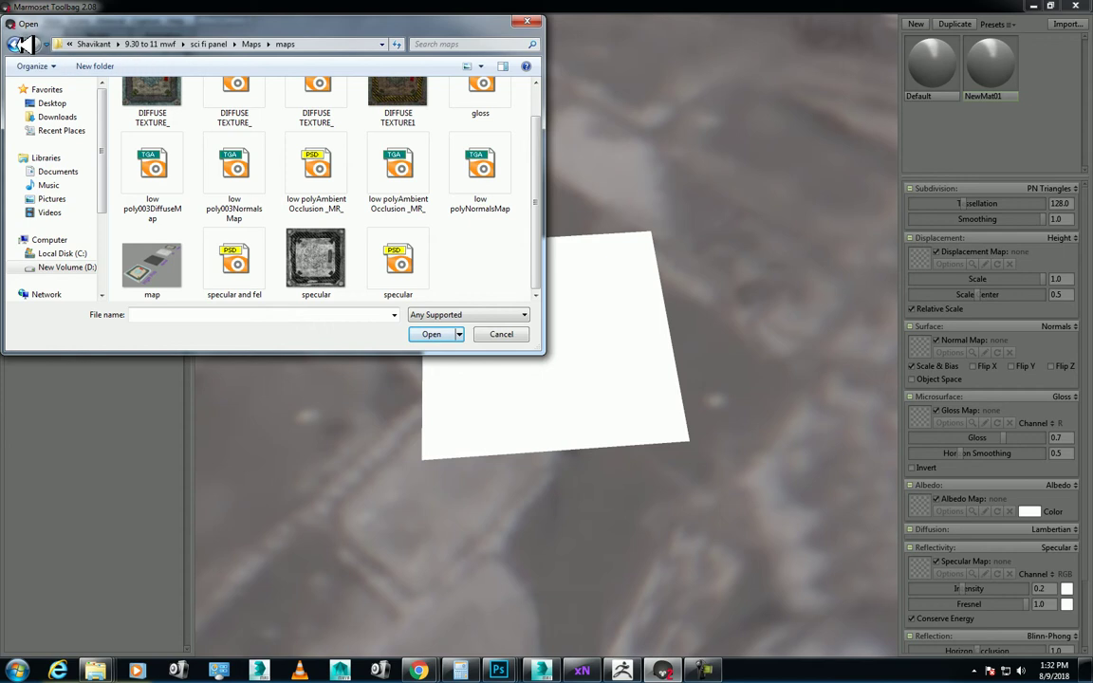
pyautogui.click(15, 44)
pyautogui.doubleClick(366, 136)
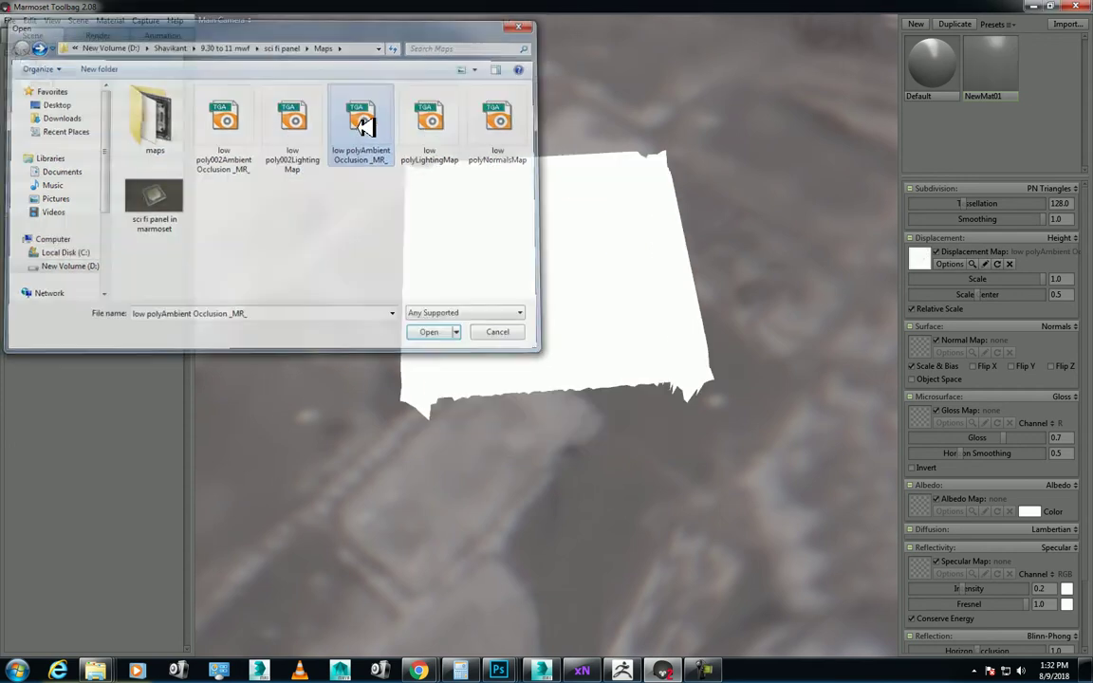
# - Set the displacement scale to 0.305 and the scale center to 0.648 to reduce the plane's distortion
pyautogui.moveTo(569, 272); pyautogui.dragTo(574, 242)
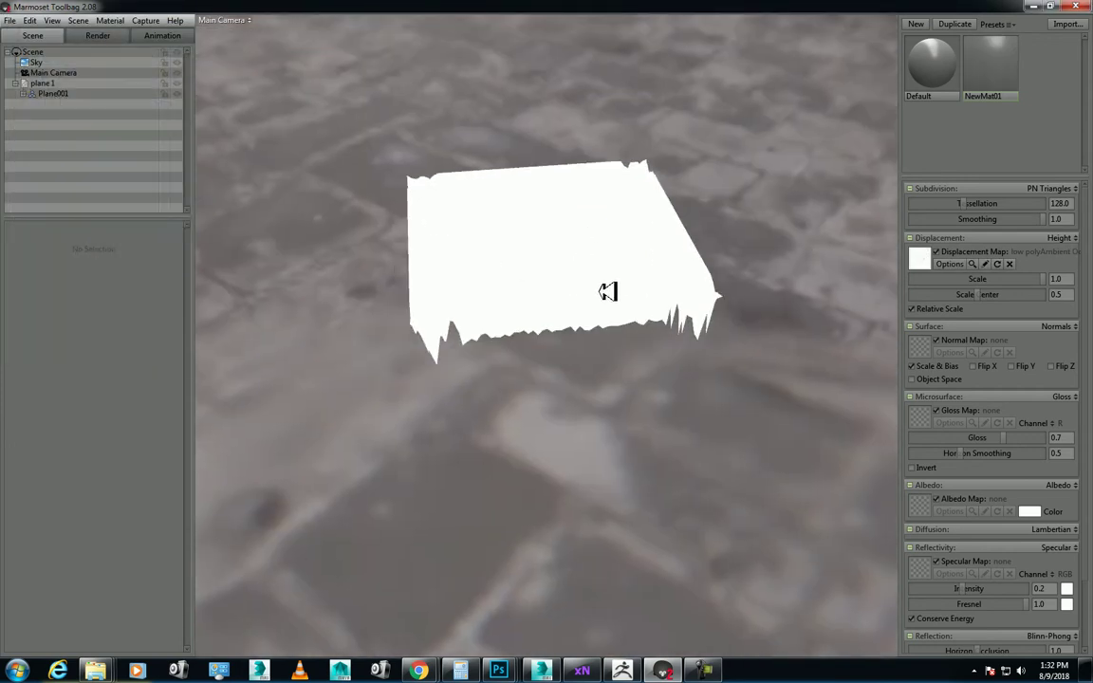
pyautogui.click(616, 320)
pyautogui.moveTo(670, 275); pyautogui.dragTo(674, 246)
pyautogui.moveTo(673, 247); pyautogui.dragTo(680, 294, button='right')
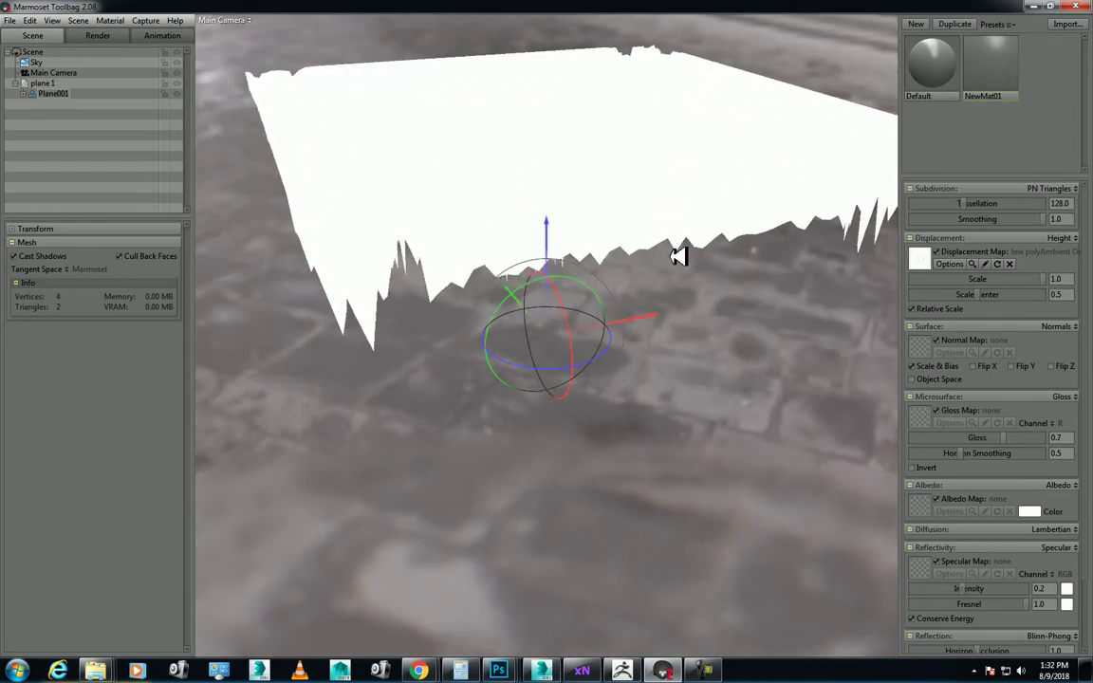
pyautogui.moveTo(679, 294); pyautogui.dragTo(707, 261)
pyautogui.click(749, 259)
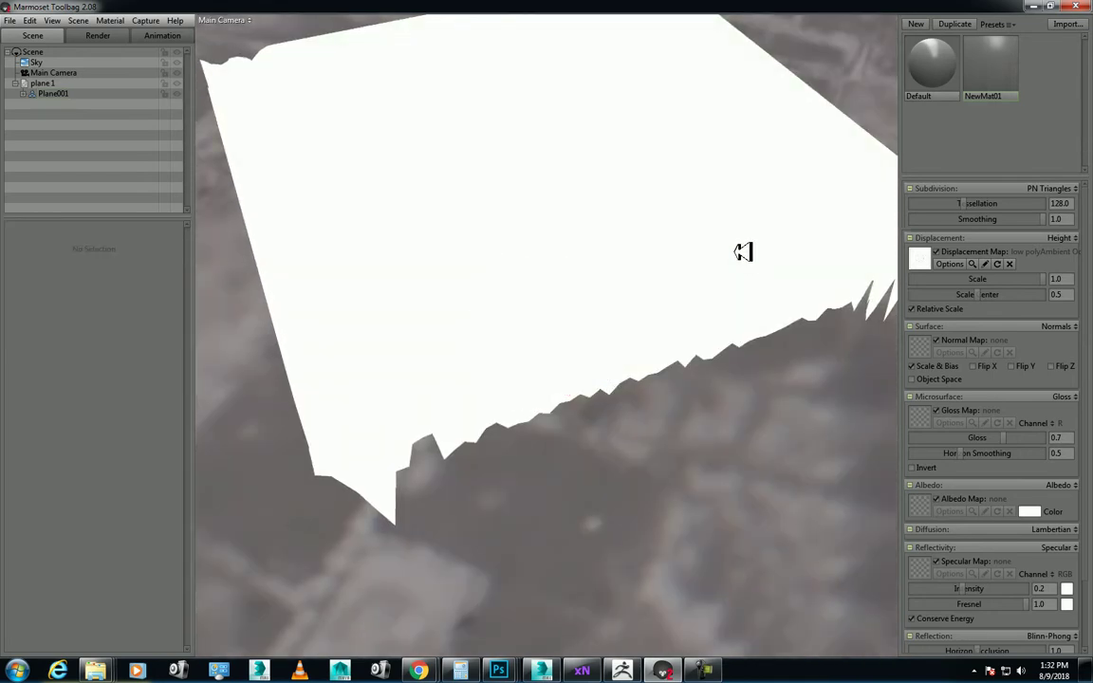
pyautogui.moveTo(1051, 277); pyautogui.dragTo(992, 296)
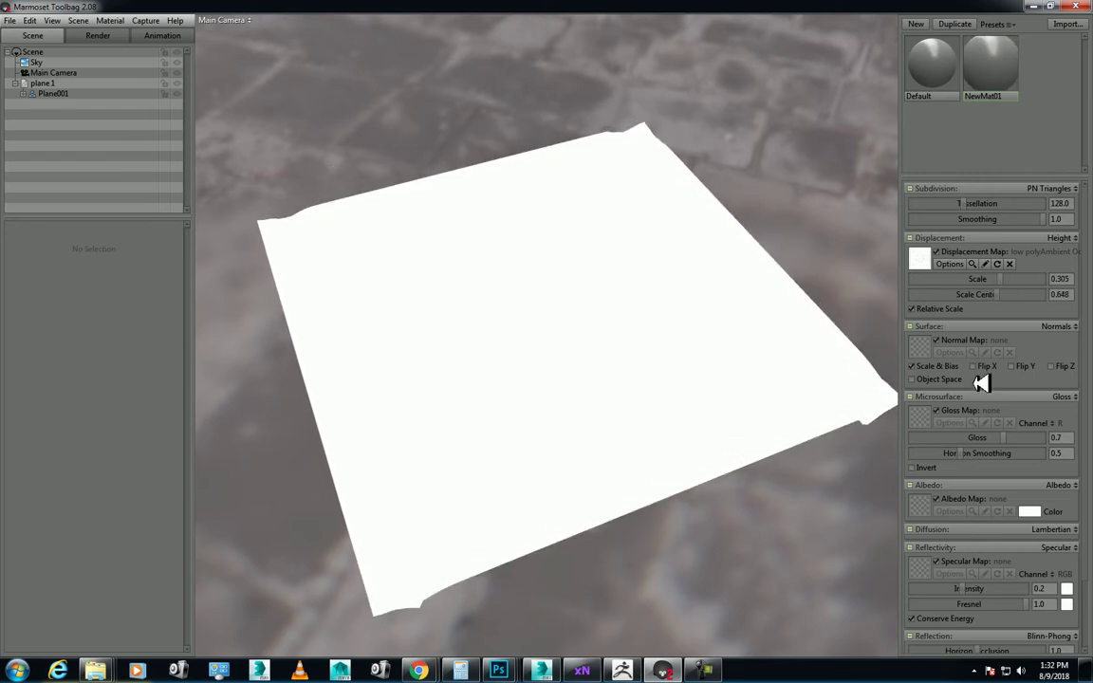
# - Load the low polyNormalsMap texture from the Maps folder as NewMat01's normal map
pyautogui.click(918, 345)
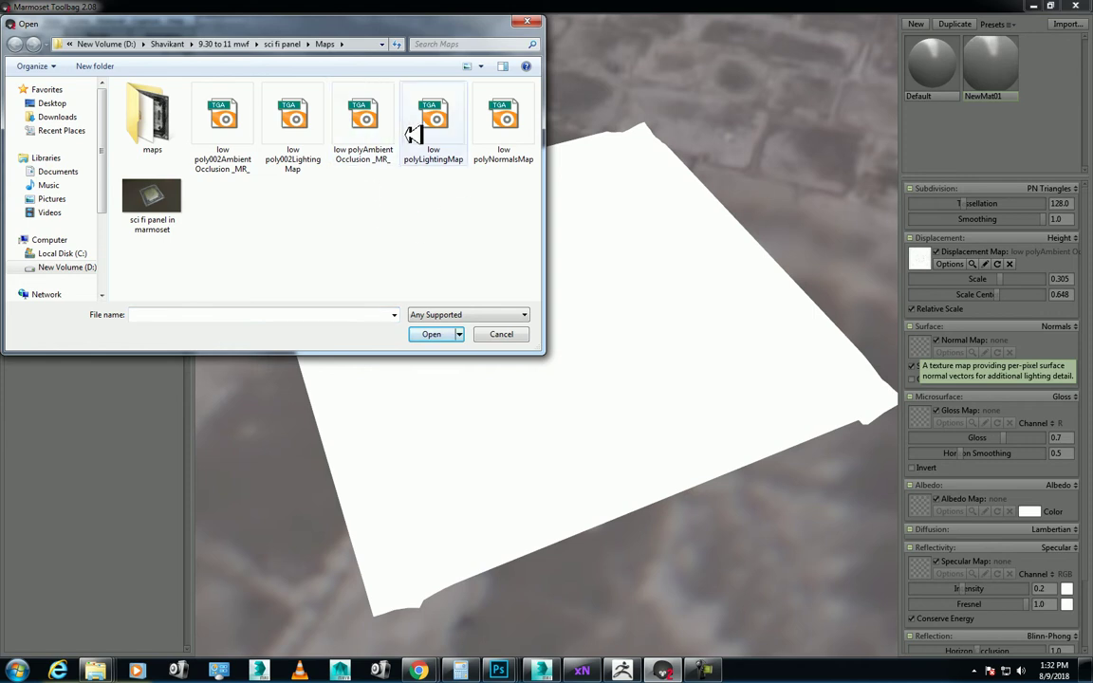
pyautogui.doubleClick(504, 118)
pyautogui.moveTo(716, 221); pyautogui.dragTo(585, 271)
pyautogui.click(667, 285)
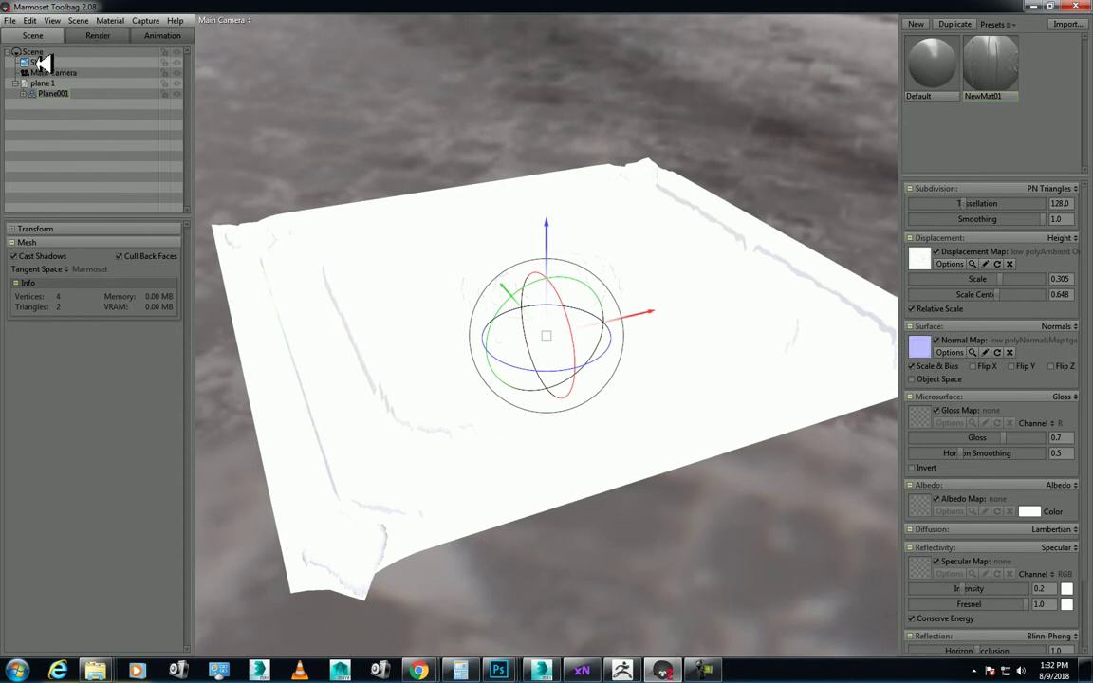
# - Replace the scene's sky light with the Garage preset after trying Forest Path
pyautogui.click(38, 63)
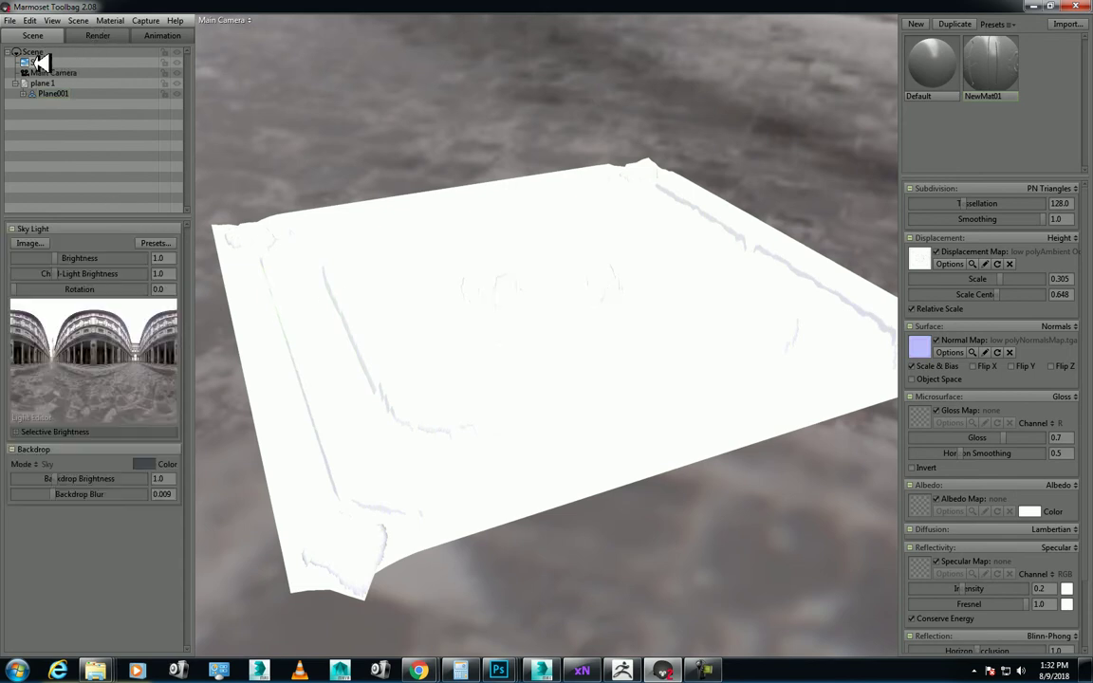
pyautogui.click(152, 244)
pyautogui.click(384, 518)
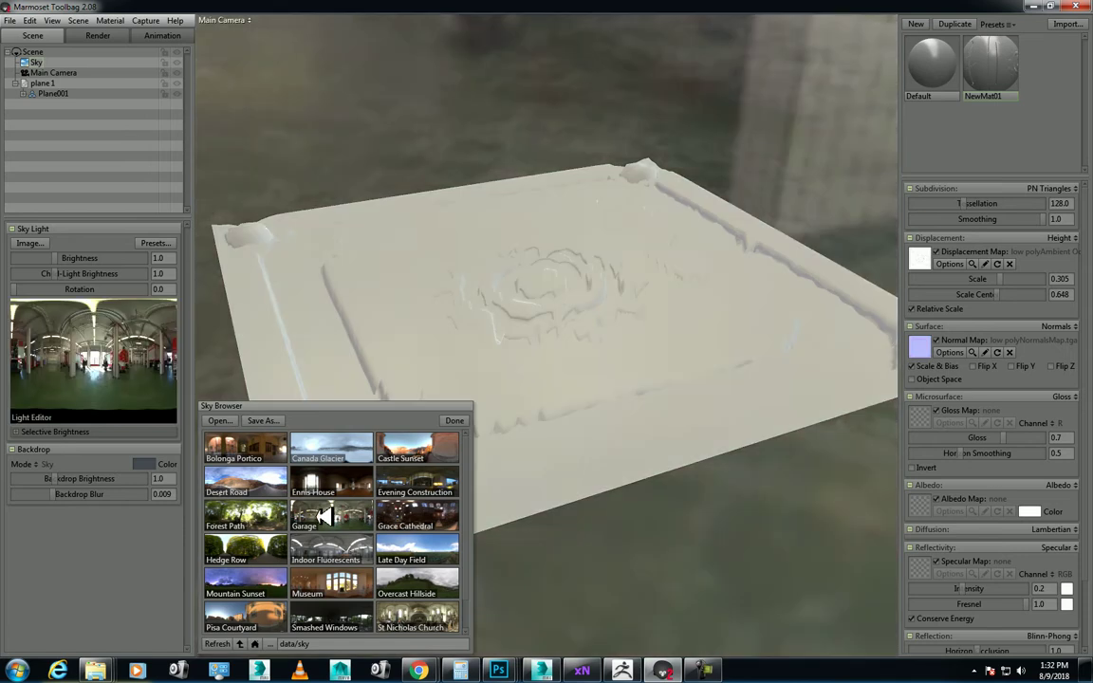
pyautogui.click(256, 517)
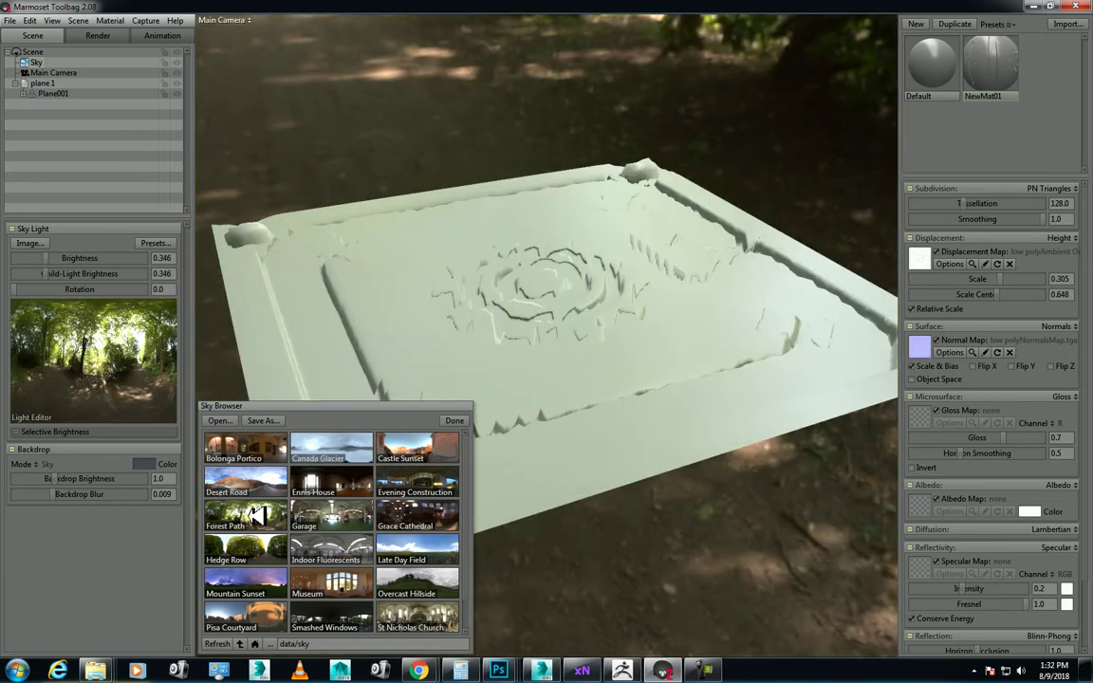
pyautogui.click(332, 520)
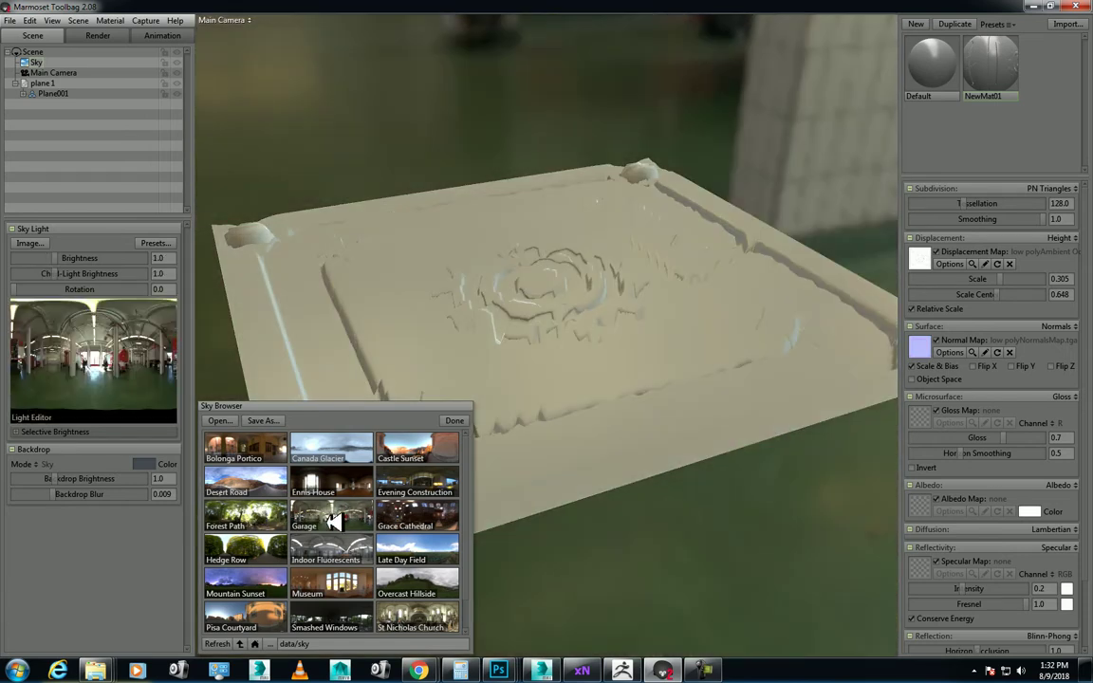
pyautogui.click(454, 420)
pyautogui.moveTo(538, 404); pyautogui.dragTo(746, 339)
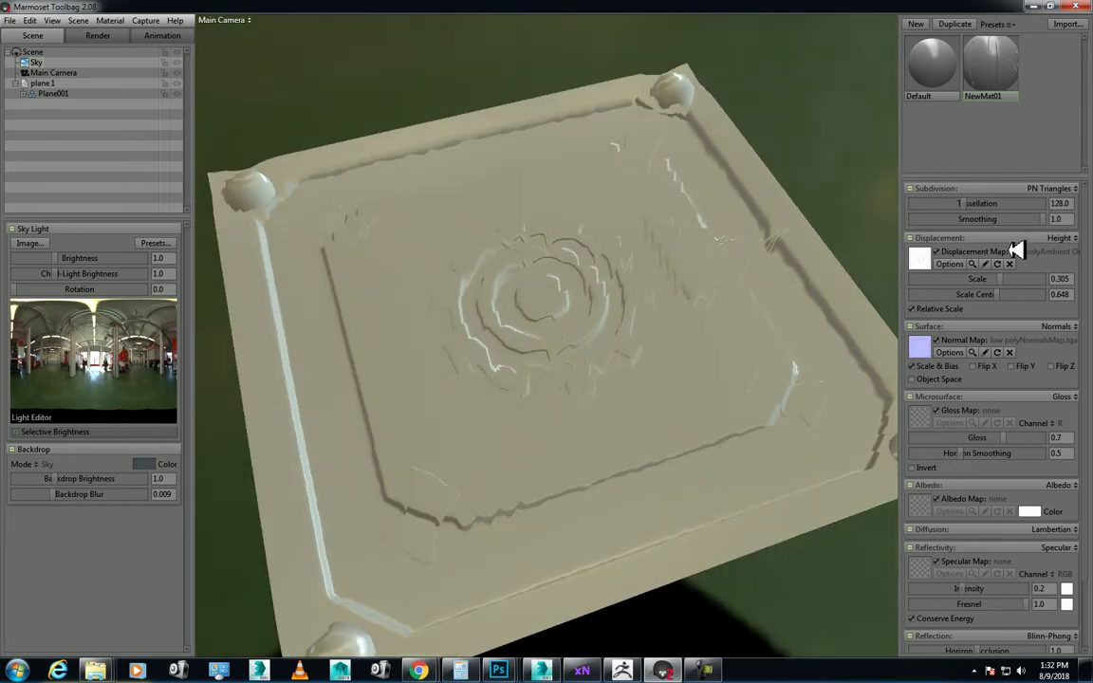
# - Reduce the material's displacement scale to 0.002, keeping the plane selected
pyautogui.moveTo(1005, 281); pyautogui.dragTo(983, 297)
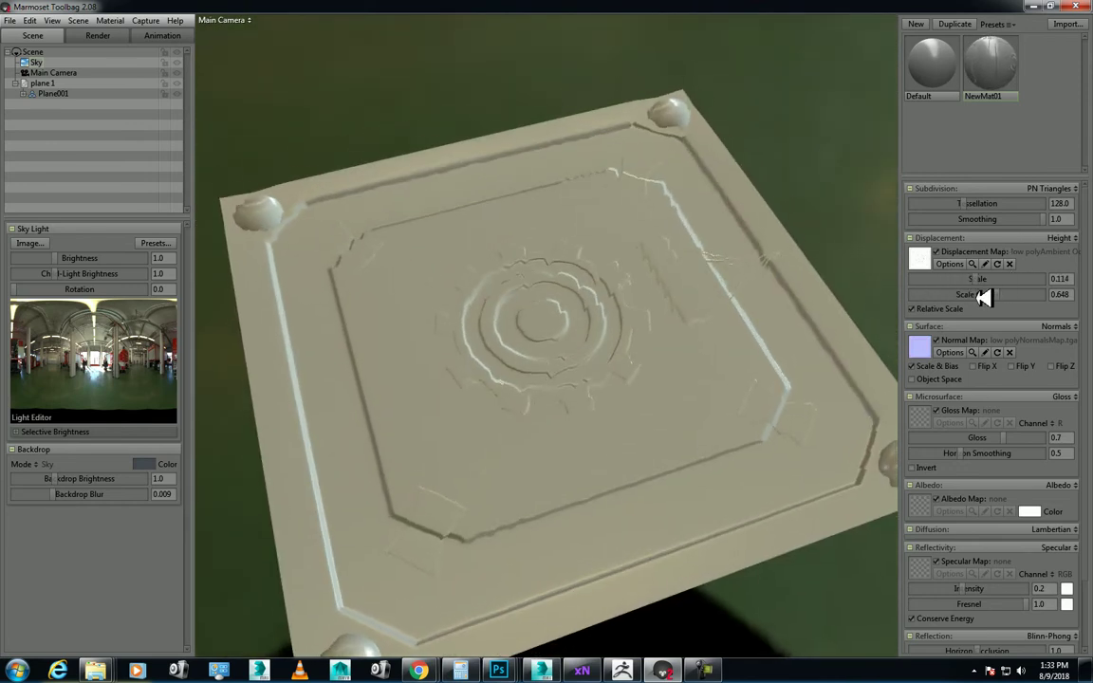
pyautogui.click(658, 311)
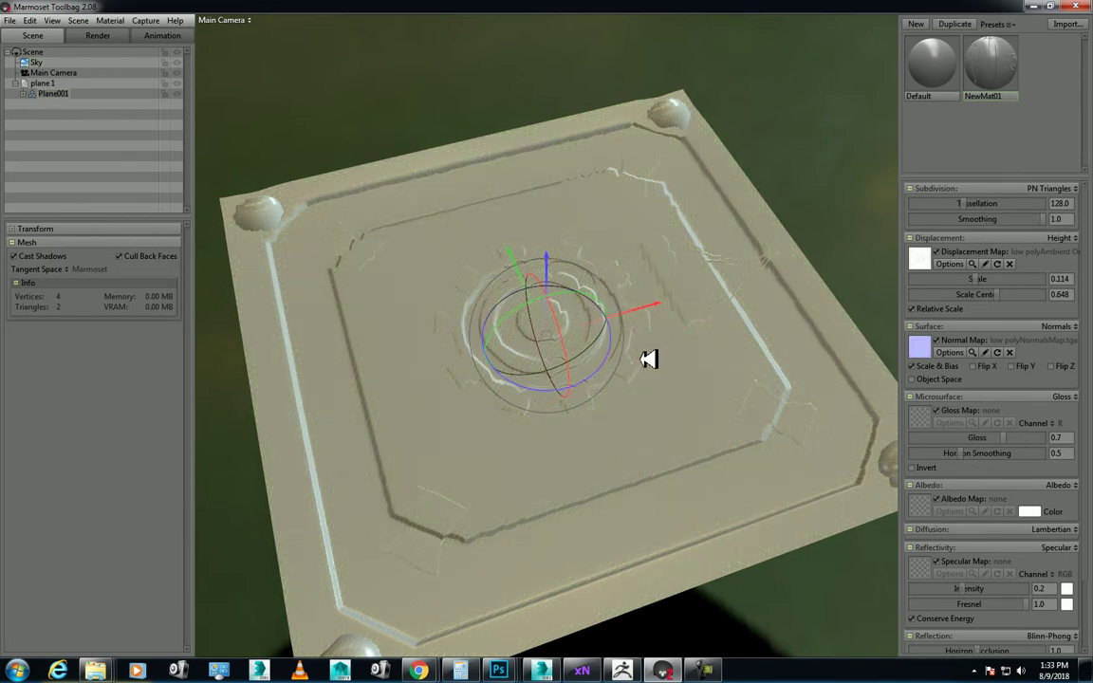
pyautogui.moveTo(974, 281); pyautogui.dragTo(937, 305)
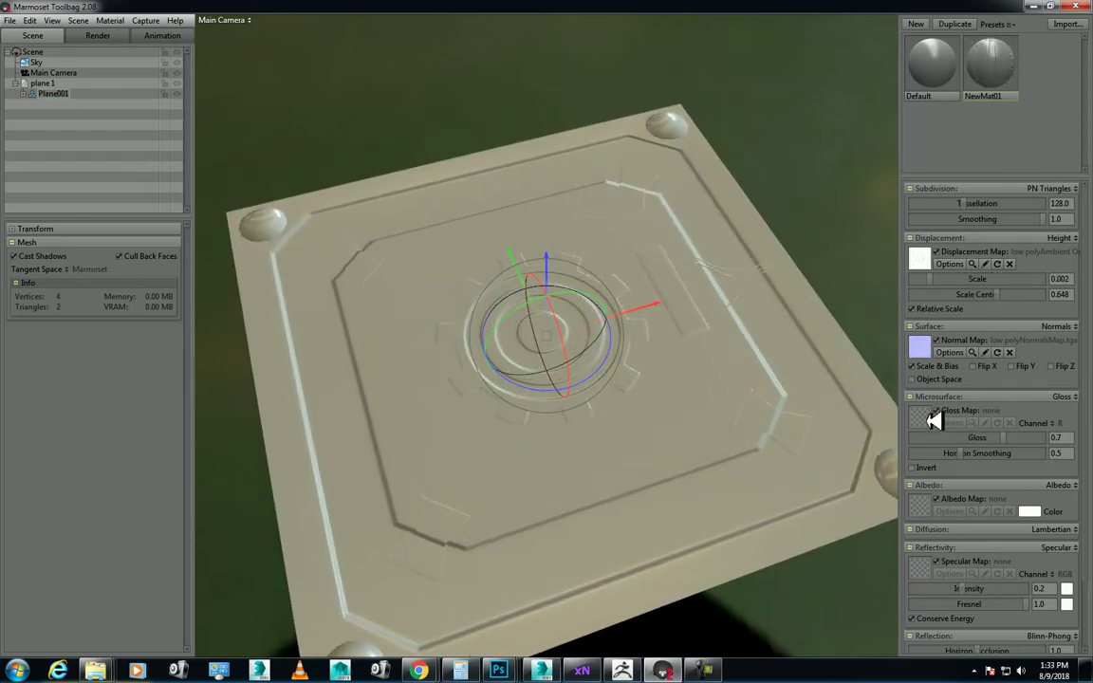
pyautogui.moveTo(615, 431)
pyautogui.mouseDown()
pyautogui.moveTo(590, 413)
pyautogui.moveTo(892, 441)
pyautogui.moveTo(601, 408)
pyautogui.moveTo(615, 416)
pyautogui.mouseUp()
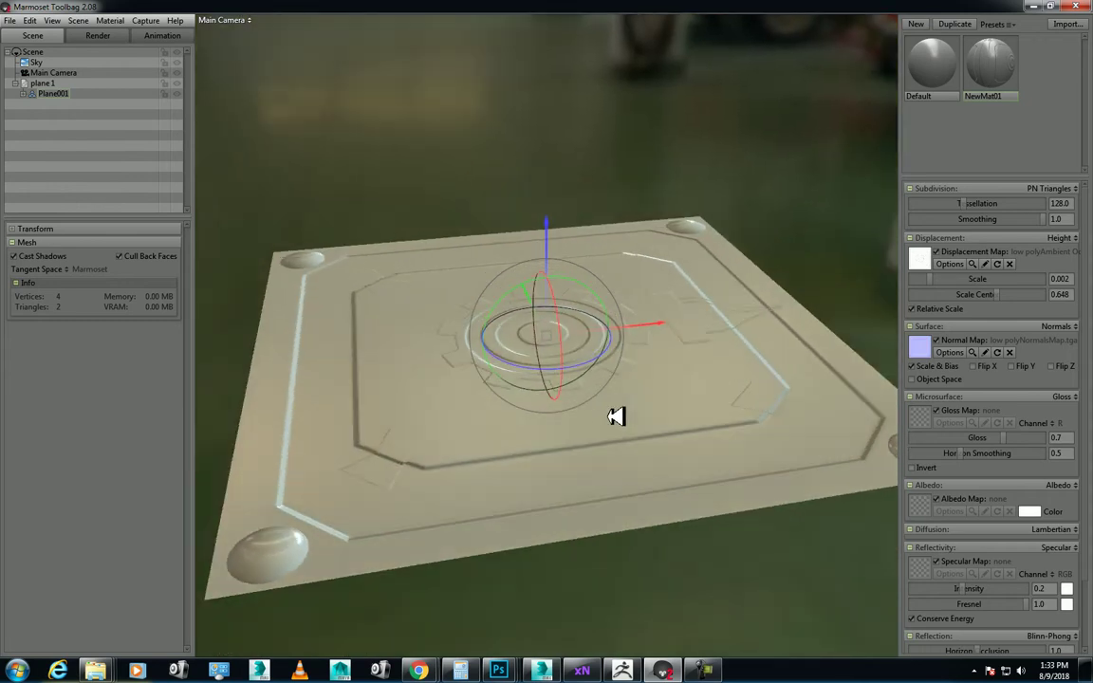
# - Load the gloss texture from the maps subfolder as the material's gloss map
pyautogui.click(926, 425)
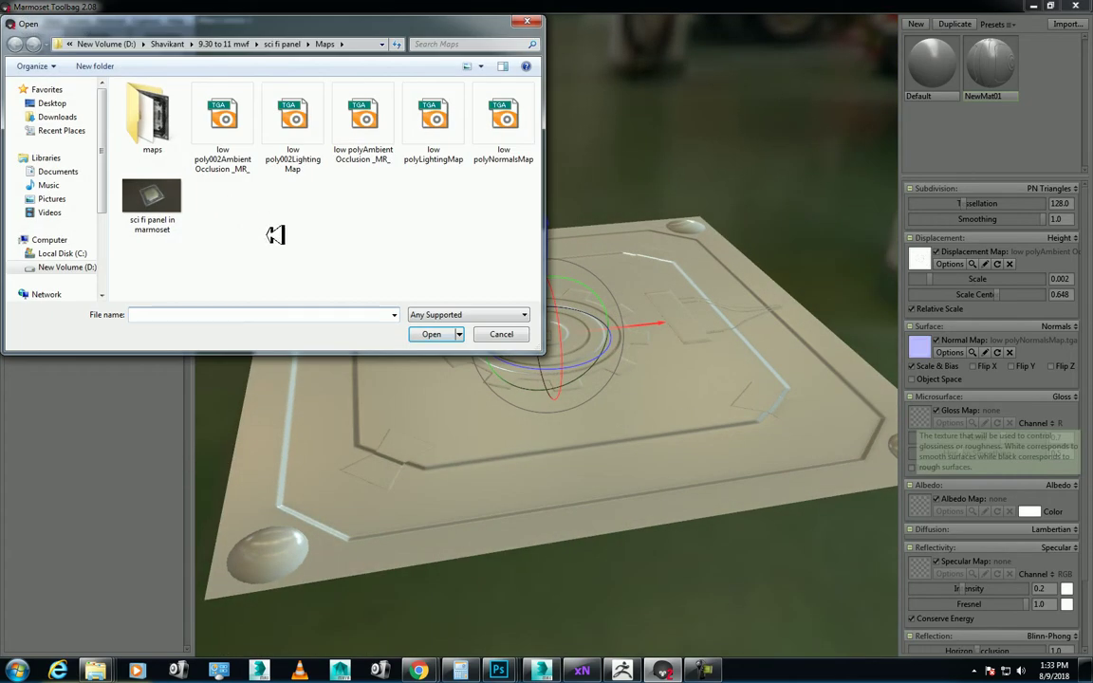
pyautogui.doubleClick(152, 115)
pyautogui.click(379, 218)
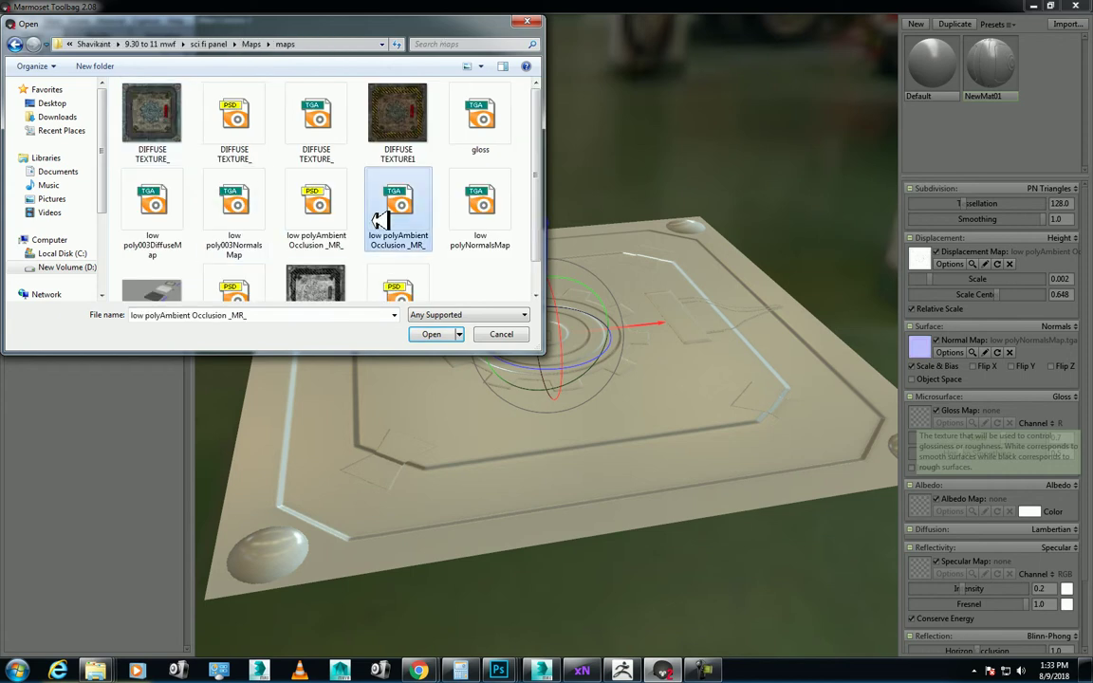
pyautogui.doubleClick(482, 115)
pyautogui.moveTo(712, 154); pyautogui.dragTo(498, 375)
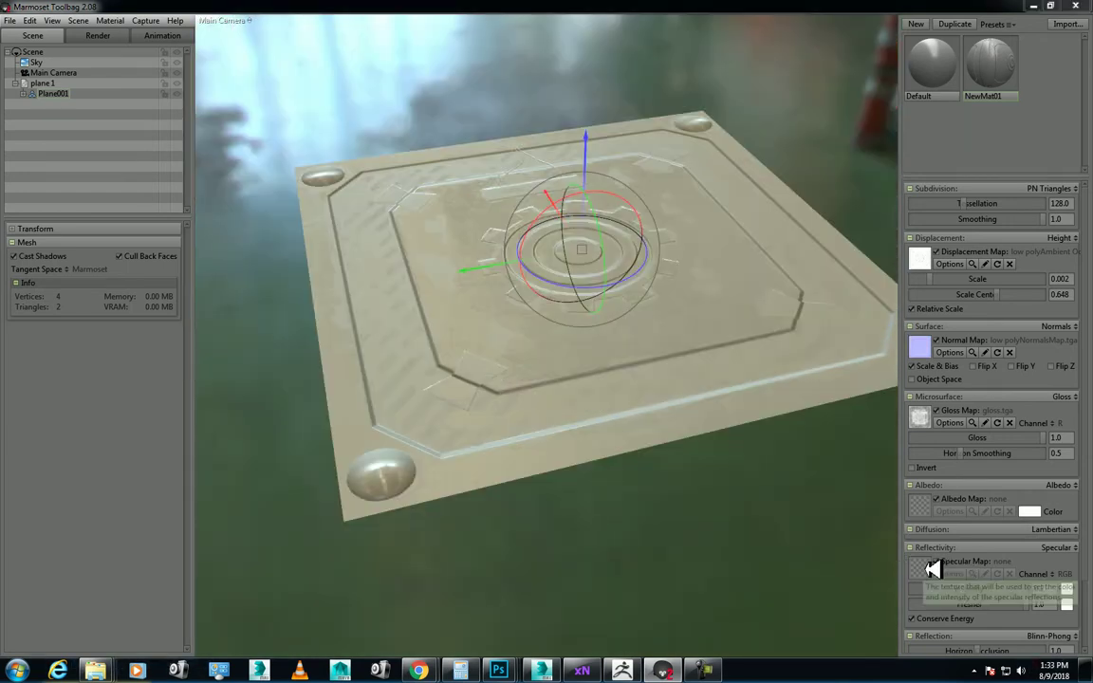
# - Load specular.jpg from the maps subfolder as the material's specular map
pyautogui.click(932, 567)
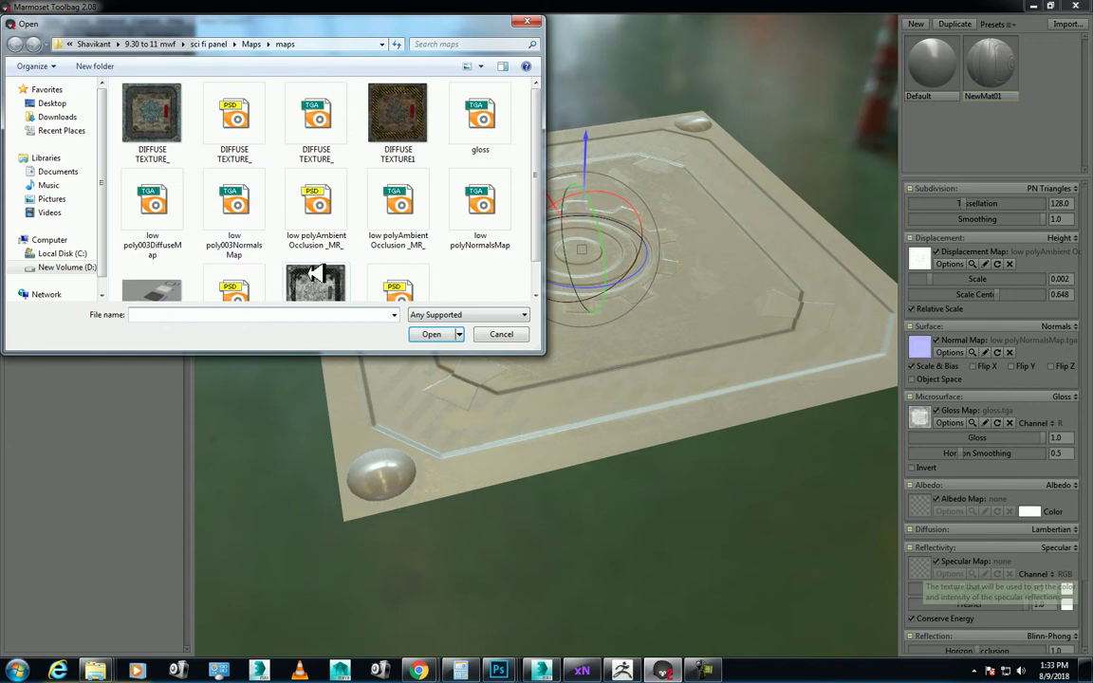
pyautogui.doubleClick(286, 252)
pyautogui.moveTo(674, 475); pyautogui.dragTo(519, 401)
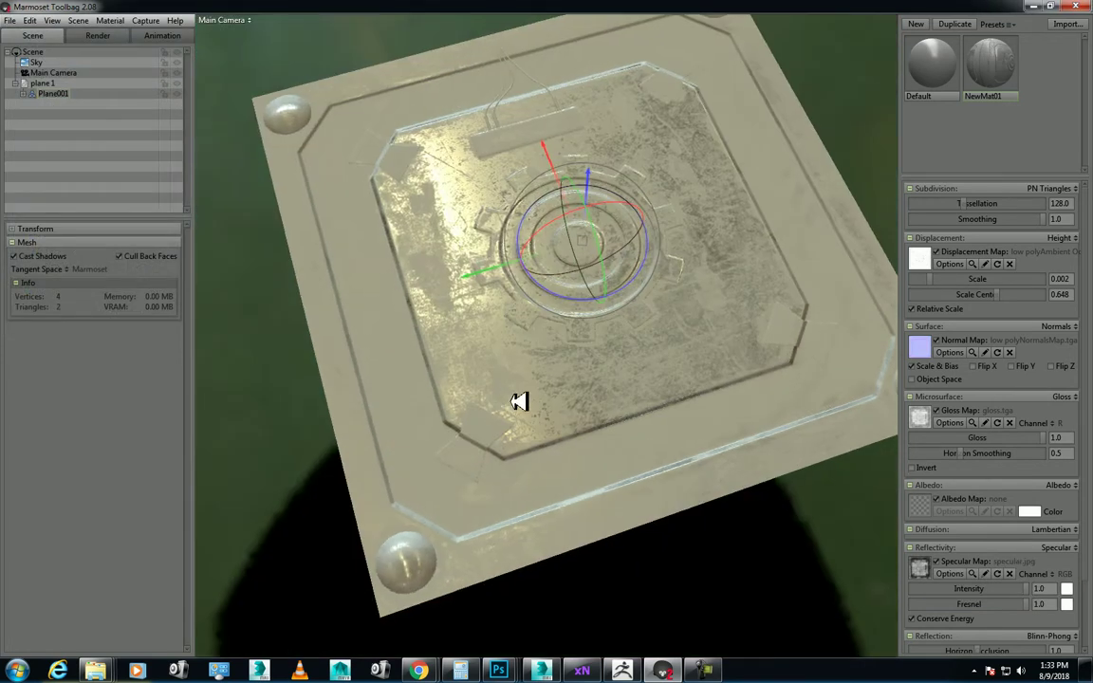
# - Compare the panel's reflections with the gloss map disabled and enabled, leaving the map enabled
pyautogui.click(937, 410)
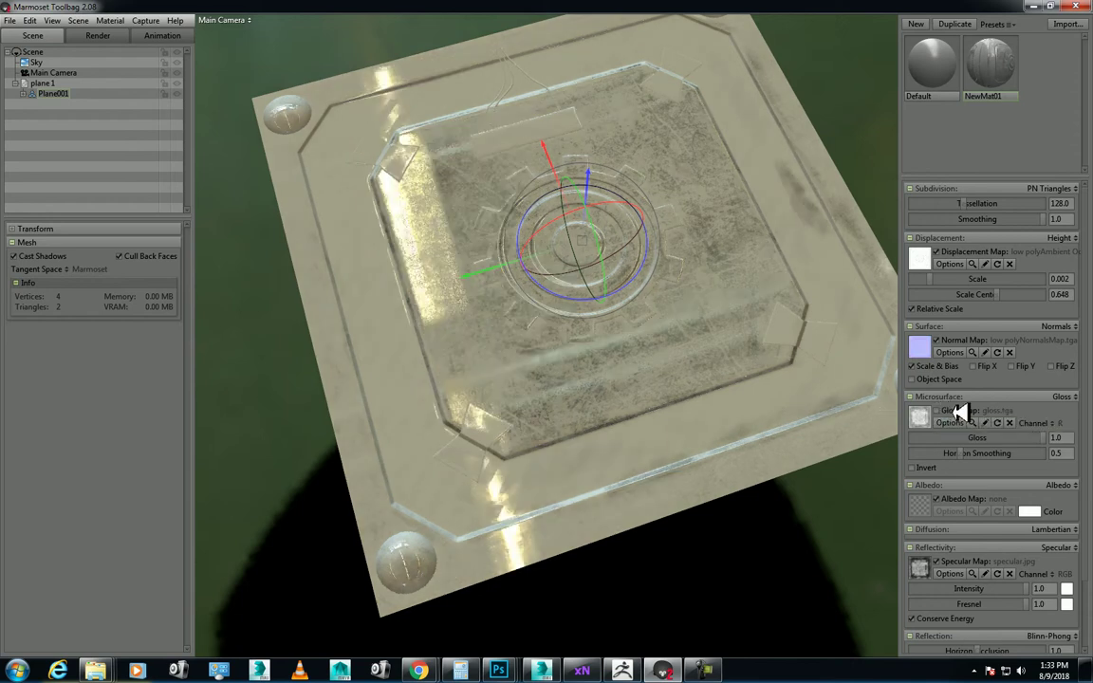
pyautogui.click(952, 411)
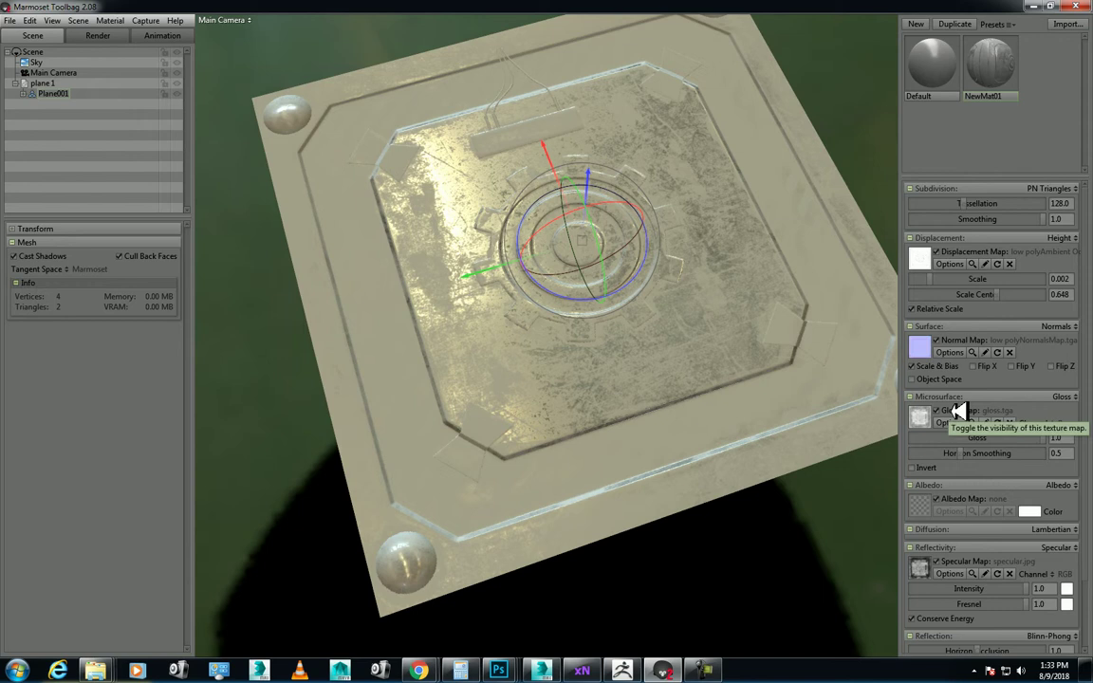
pyautogui.click(958, 413)
pyautogui.click(958, 413)
pyautogui.click(958, 413)
pyautogui.click(958, 412)
pyautogui.moveTo(581, 379); pyautogui.dragTo(590, 610)
# - Switch to Photoshop and, in specular.psd, compare the image with and without Levels 1, then show Layer 1
pyautogui.moveTo(498, 670)
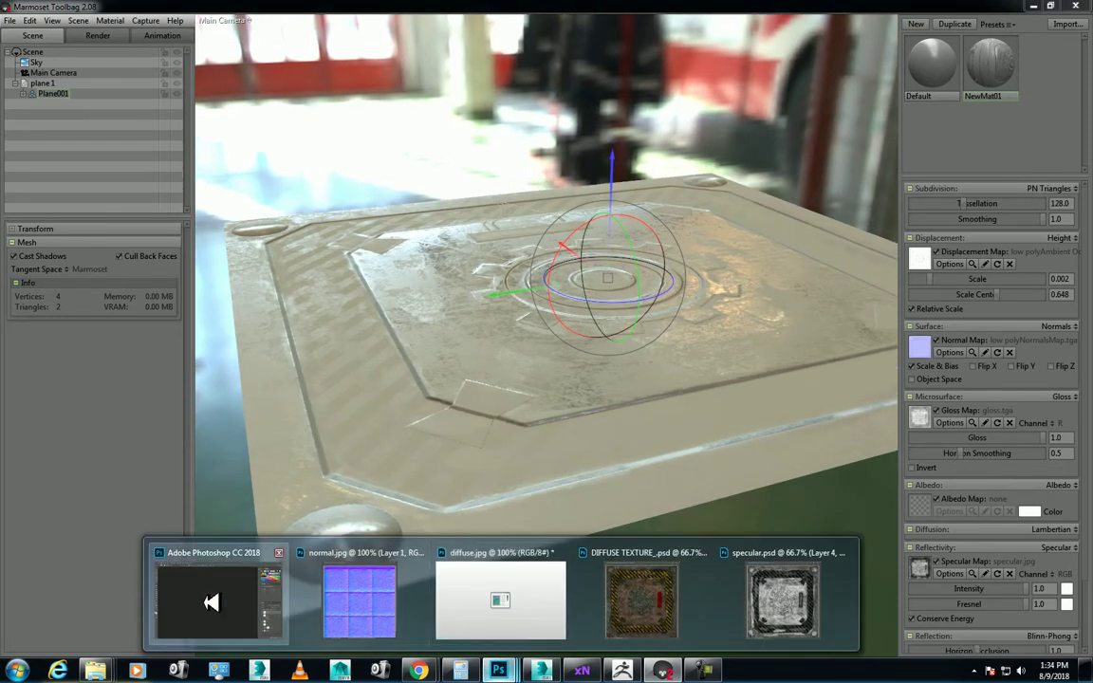
pyautogui.click(263, 598)
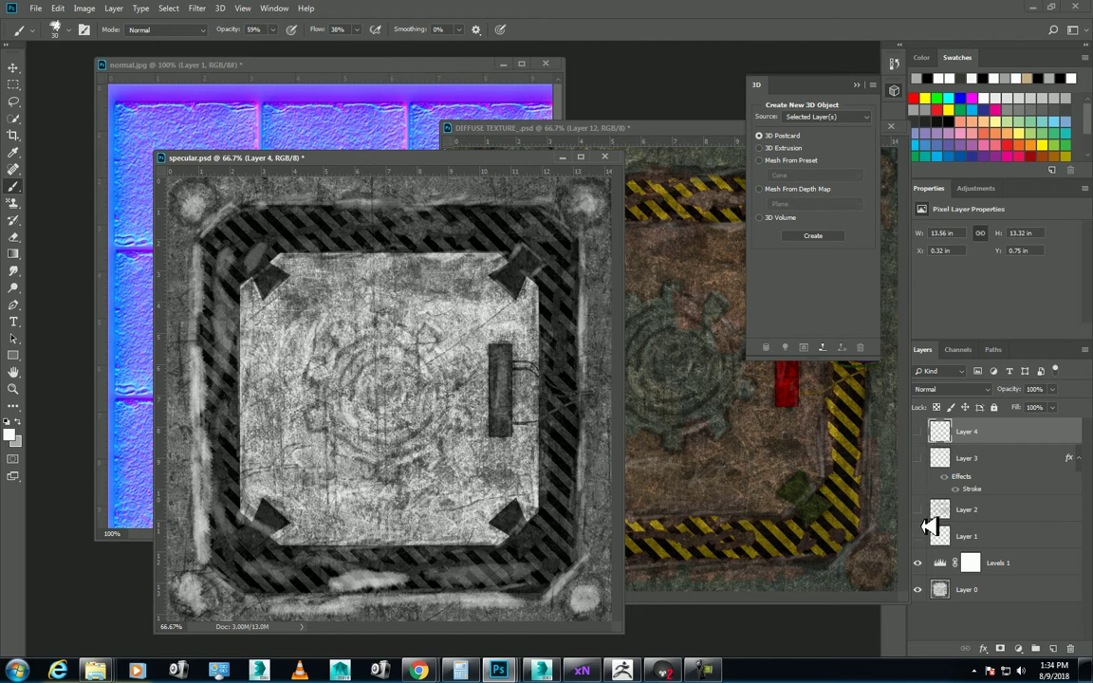
pyautogui.moveTo(922, 552); pyautogui.dragTo(922, 568)
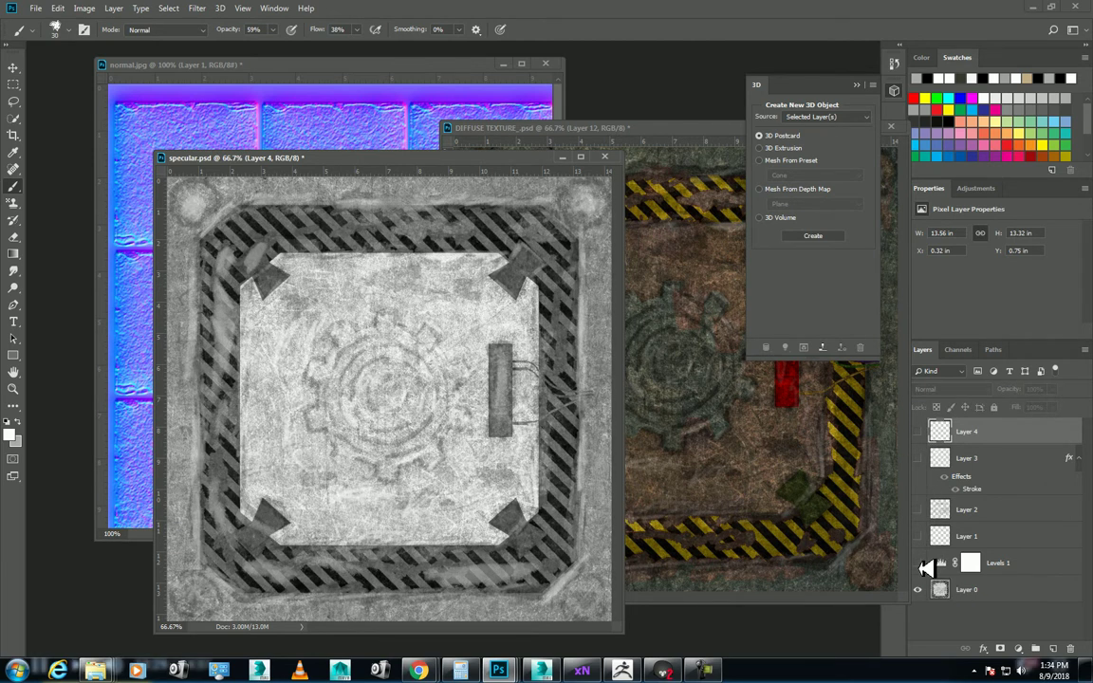
pyautogui.click(918, 561)
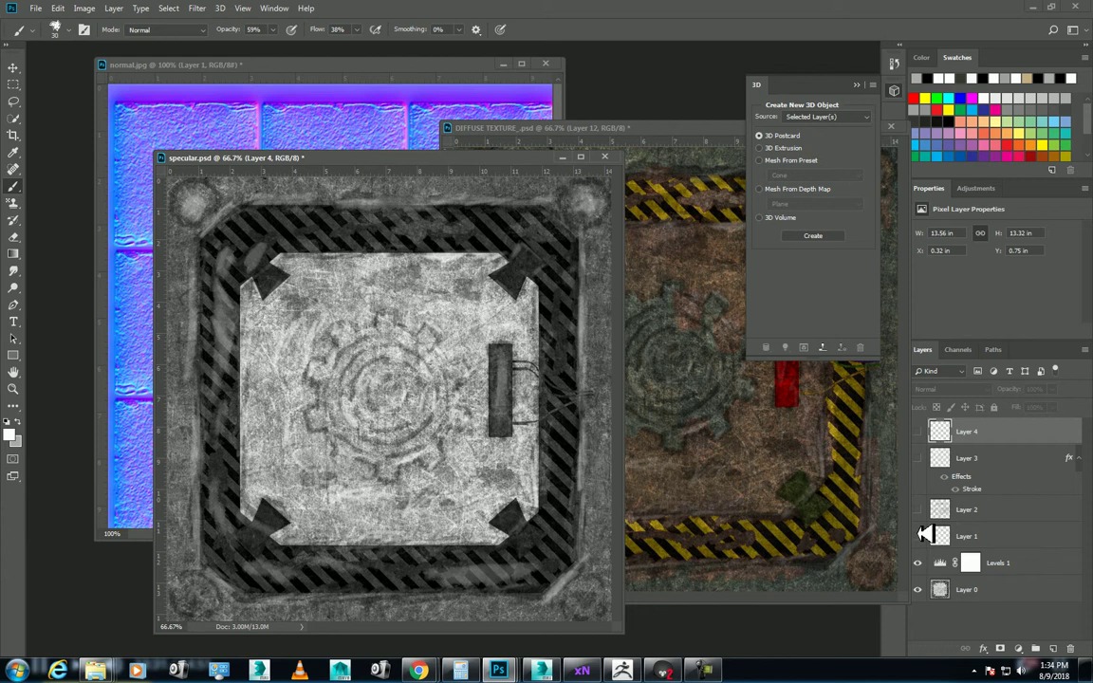
pyautogui.click(917, 536)
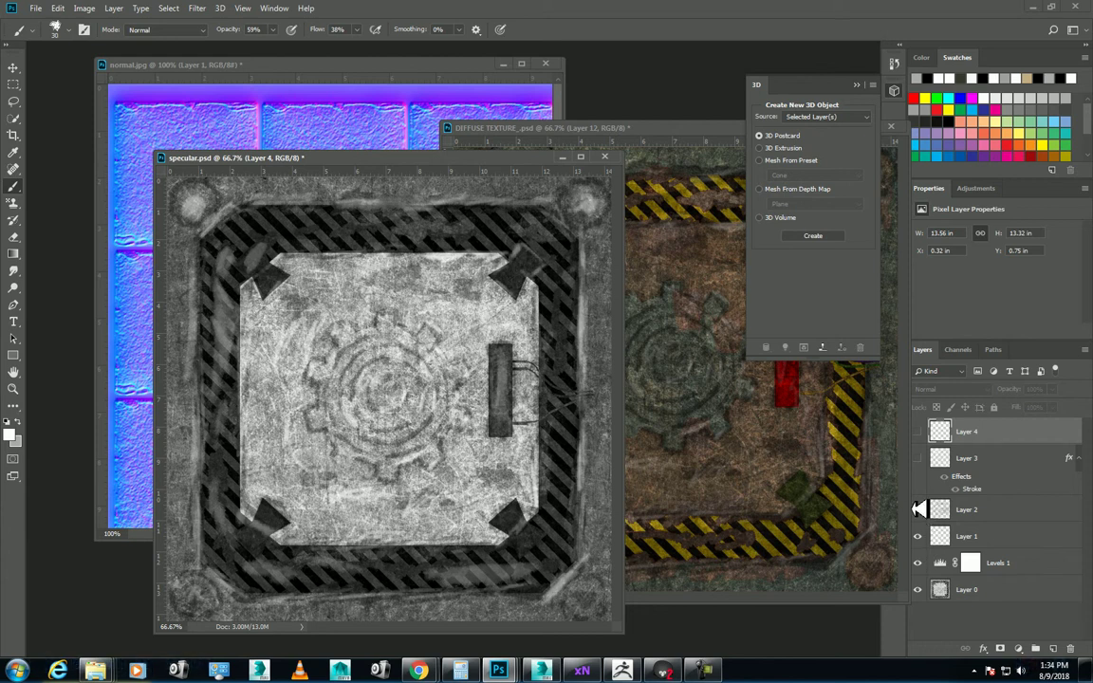
# - Bring specular.psd to the front and minimize the DIFFUSE TEXTURE_.psd document
pyautogui.click(731, 423)
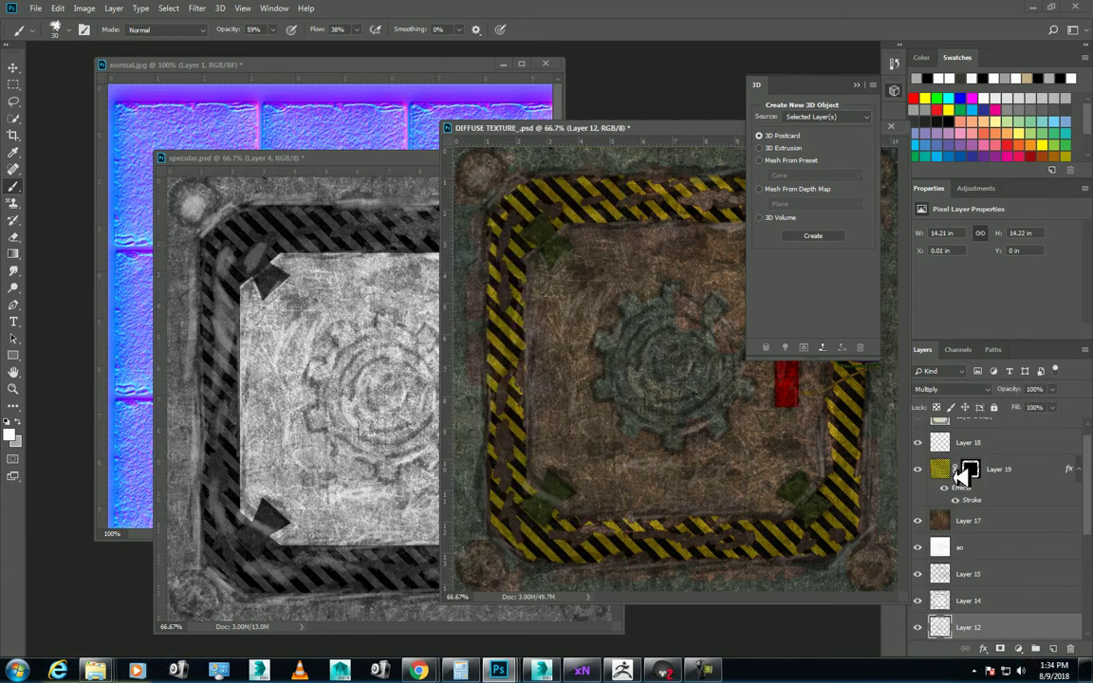
pyautogui.click(270, 159)
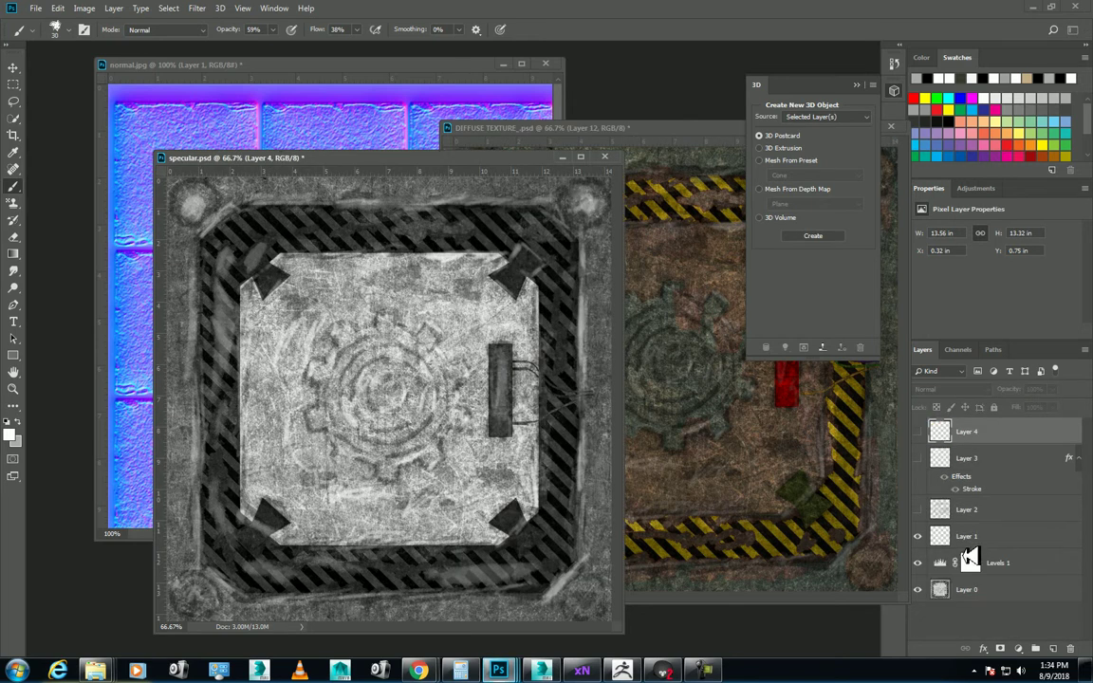
pyautogui.moveTo(682, 128); pyautogui.dragTo(550, 183)
pyautogui.click(715, 172)
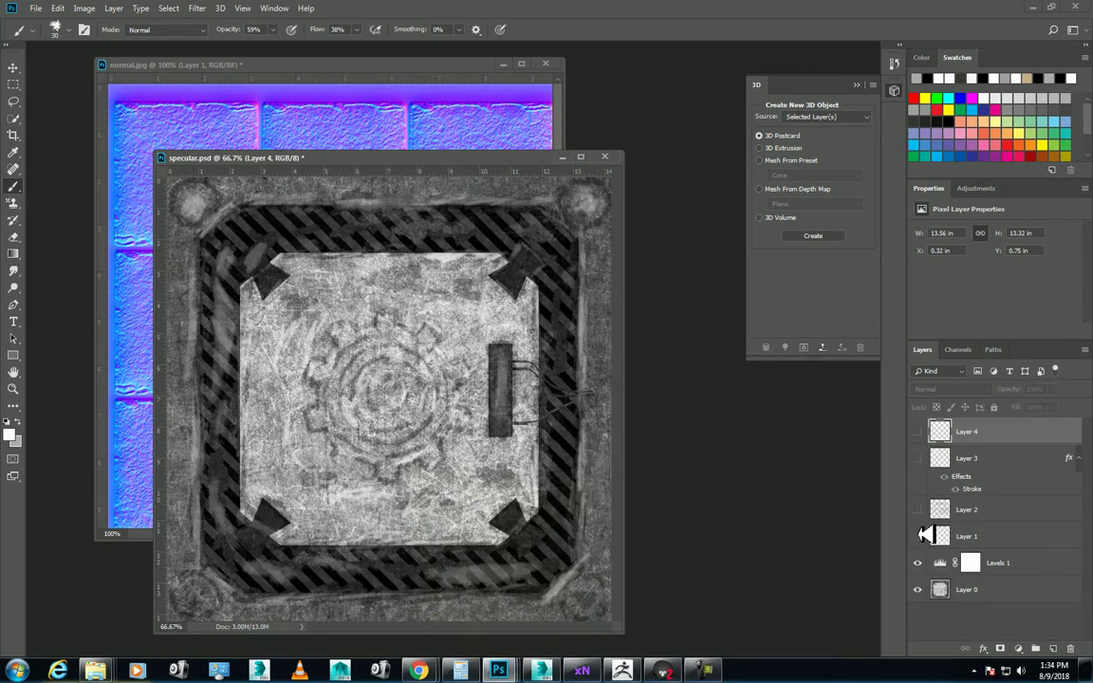
# - Make Layer 2, Layer 3 and Layer 4 visible in specular.psd
pyautogui.click(921, 510)
pyautogui.click(920, 509)
pyautogui.click(920, 509)
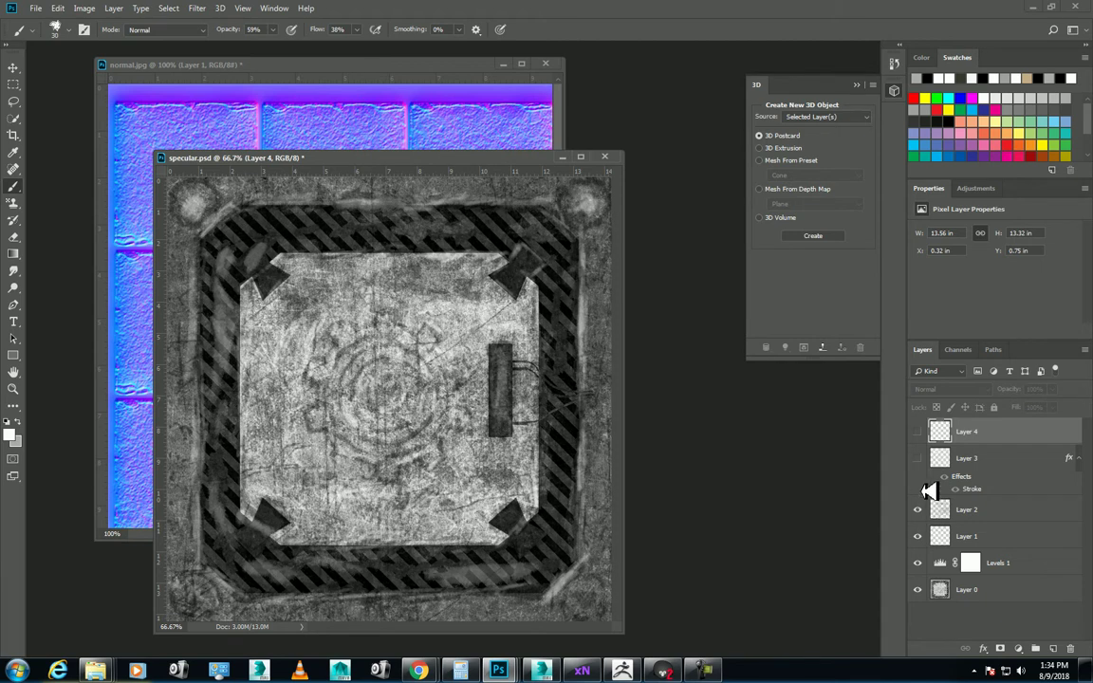
pyautogui.click(920, 458)
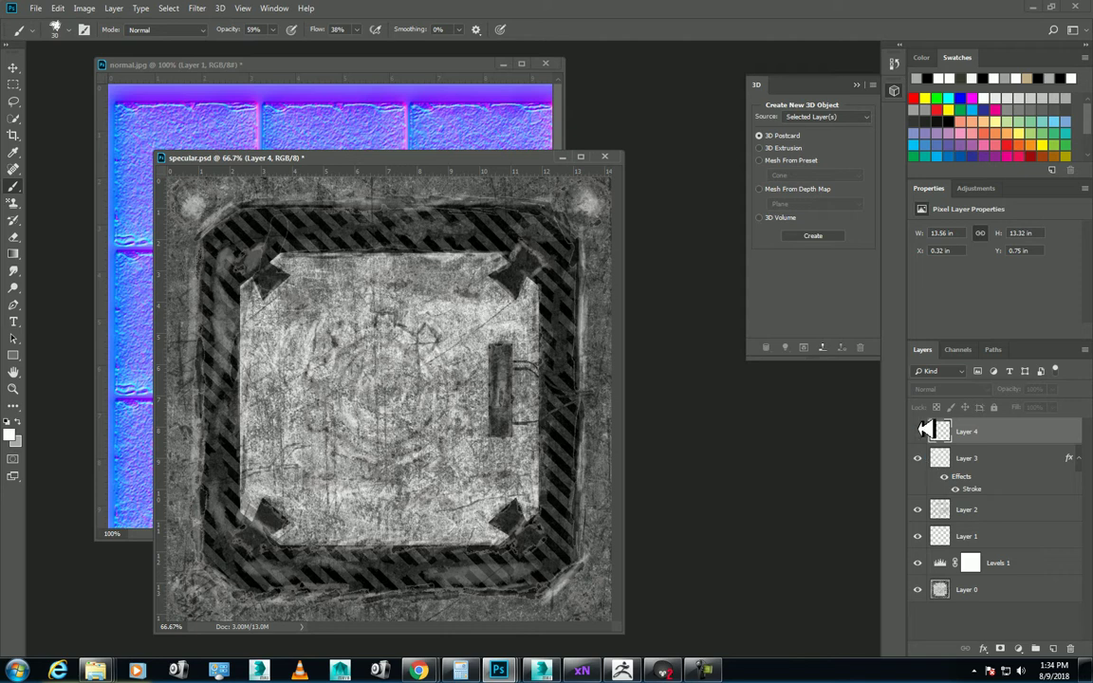
pyautogui.click(920, 432)
pyautogui.click(920, 431)
pyautogui.click(919, 431)
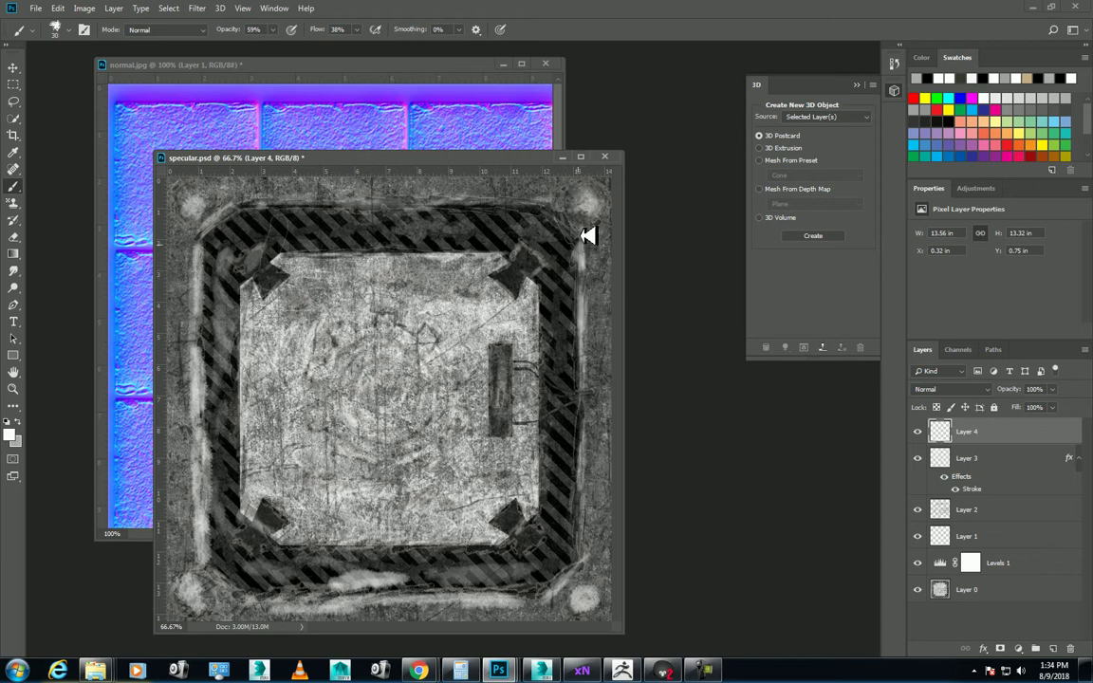
# - Brush white highlights on Layer 4 over the outer frame edges, central emblem, inner plate edges and corner brackets
pyautogui.moveTo(575, 224)
pyautogui.mouseDown()
pyautogui.moveTo(541, 202)
pyautogui.moveTo(276, 203)
pyautogui.moveTo(312, 195)
pyautogui.moveTo(286, 205)
pyautogui.moveTo(340, 219)
pyautogui.mouseUp()
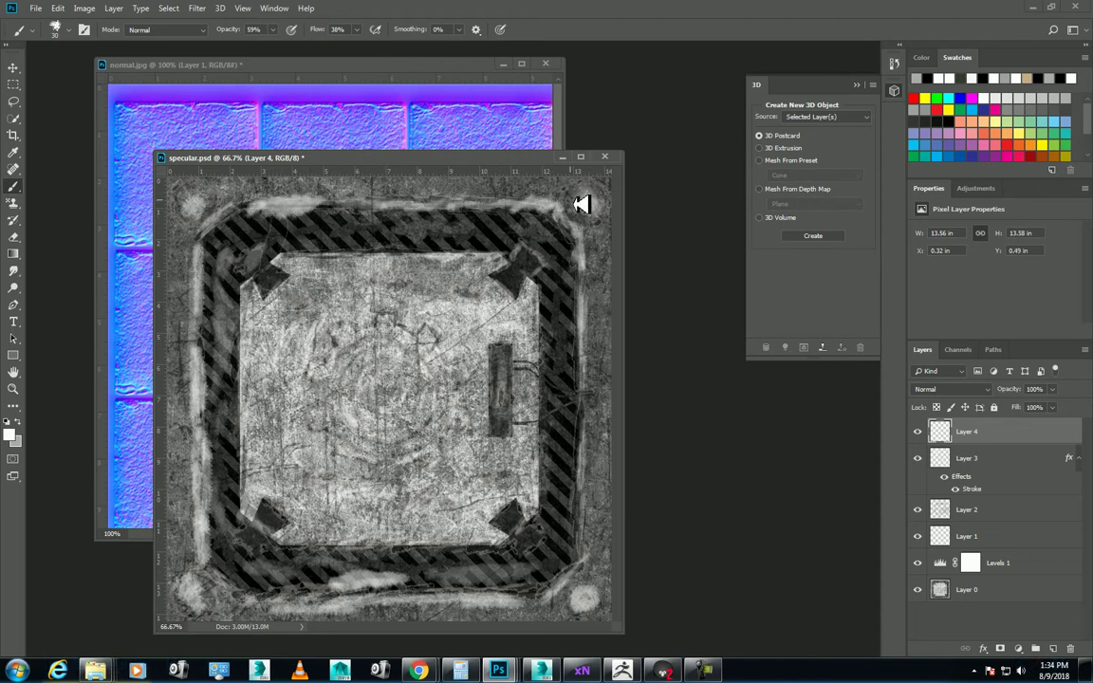
pyautogui.moveTo(594, 190)
pyautogui.mouseDown()
pyautogui.moveTo(610, 200)
pyautogui.moveTo(608, 366)
pyautogui.mouseUp()
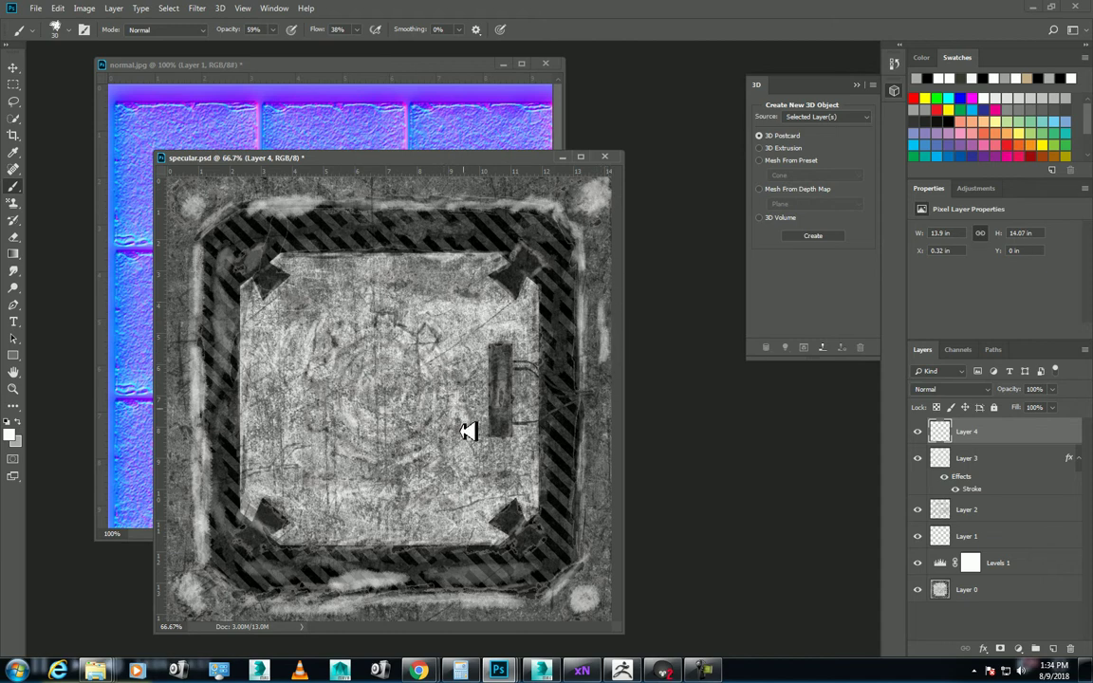
pyautogui.moveTo(423, 429)
pyautogui.mouseDown()
pyautogui.moveTo(383, 427)
pyautogui.moveTo(383, 398)
pyautogui.moveTo(397, 397)
pyautogui.moveTo(399, 382)
pyautogui.mouseUp()
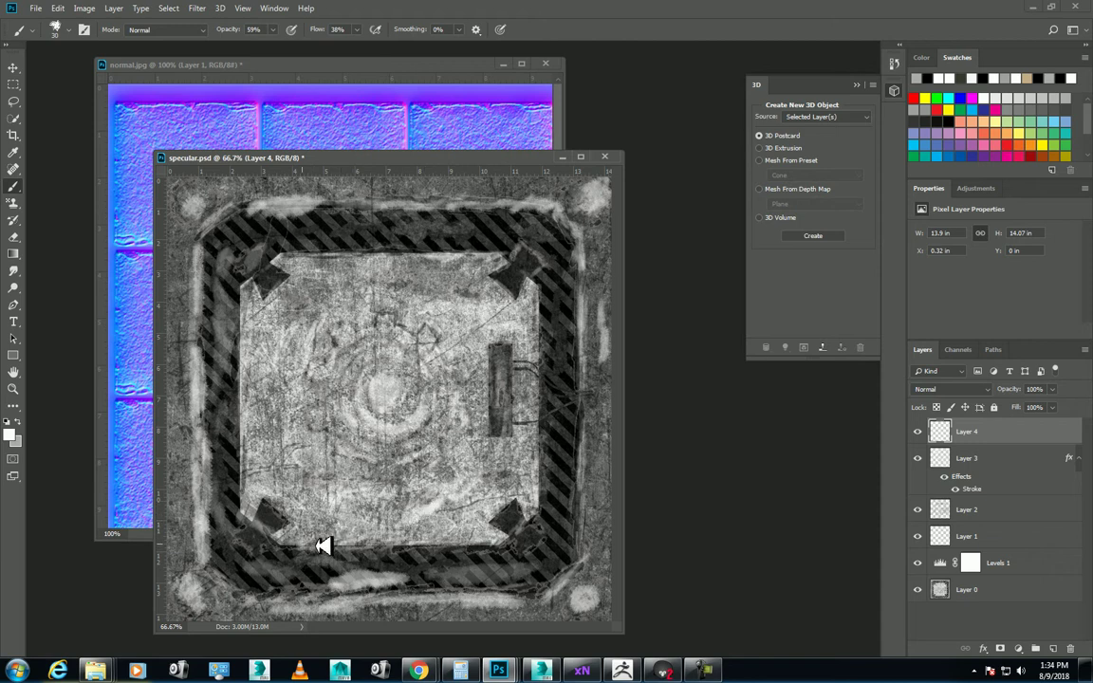
pyautogui.moveTo(432, 548); pyautogui.dragTo(485, 536)
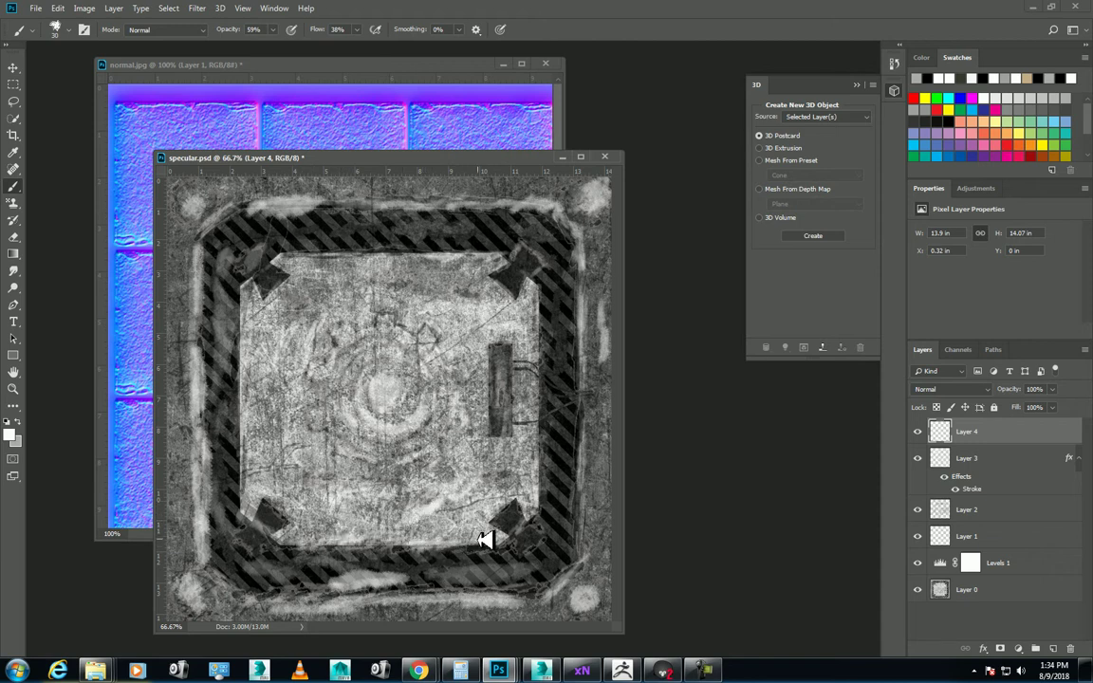
pyautogui.moveTo(252, 440); pyautogui.dragTo(249, 316)
pyautogui.moveTo(304, 268)
pyautogui.mouseDown()
pyautogui.moveTo(304, 242)
pyautogui.moveTo(383, 260)
pyautogui.mouseUp()
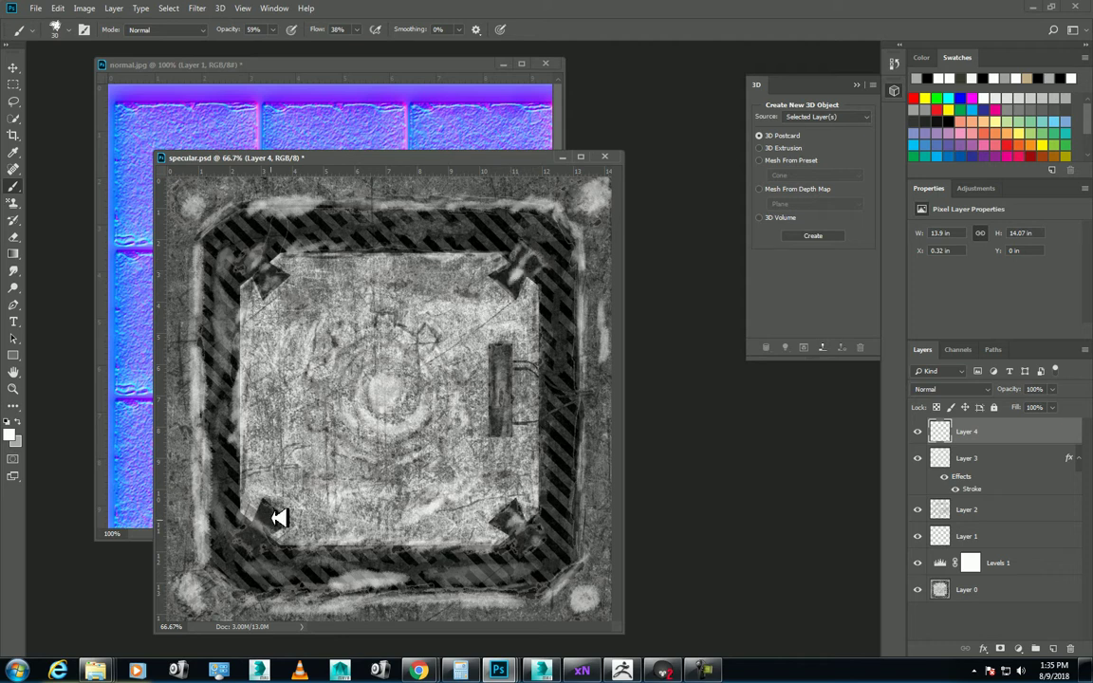
pyautogui.moveTo(255, 537); pyautogui.dragTo(415, 567)
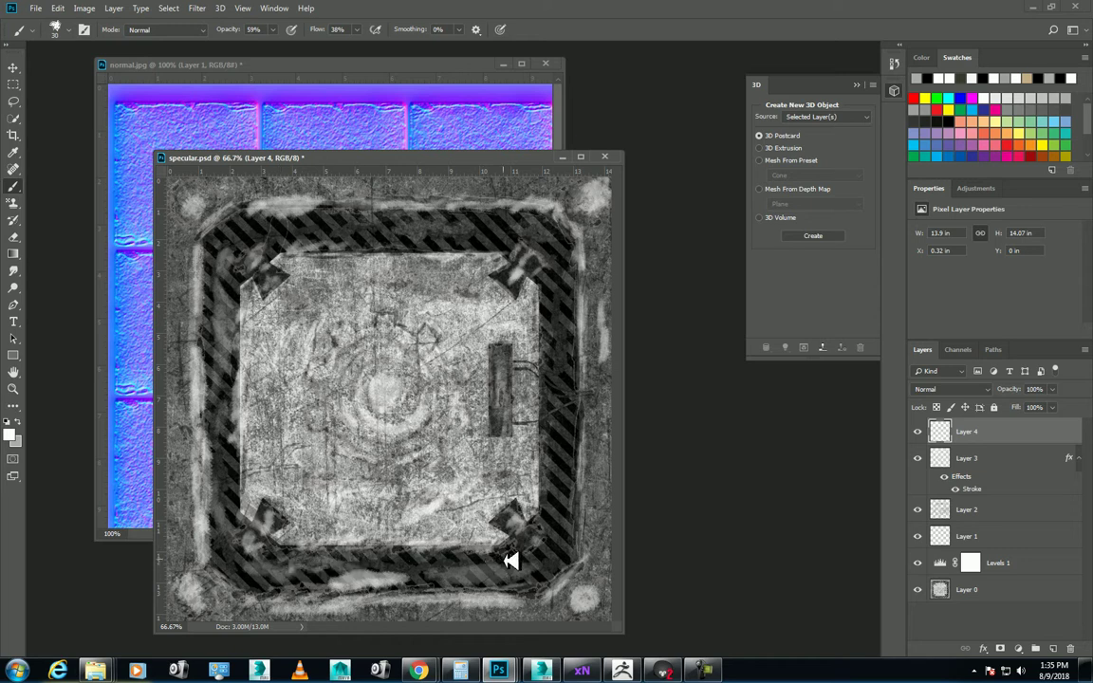
# - Brush white highlights over the striped frame's lower-right corner on Layer 4 and save a JPEG copy over specular.jpg
pyautogui.moveTo(472, 562)
pyautogui.mouseDown()
pyautogui.moveTo(481, 574)
pyautogui.moveTo(531, 546)
pyautogui.moveTo(556, 529)
pyautogui.moveTo(559, 497)
pyautogui.moveTo(571, 515)
pyautogui.moveTo(575, 503)
pyautogui.mouseUp()
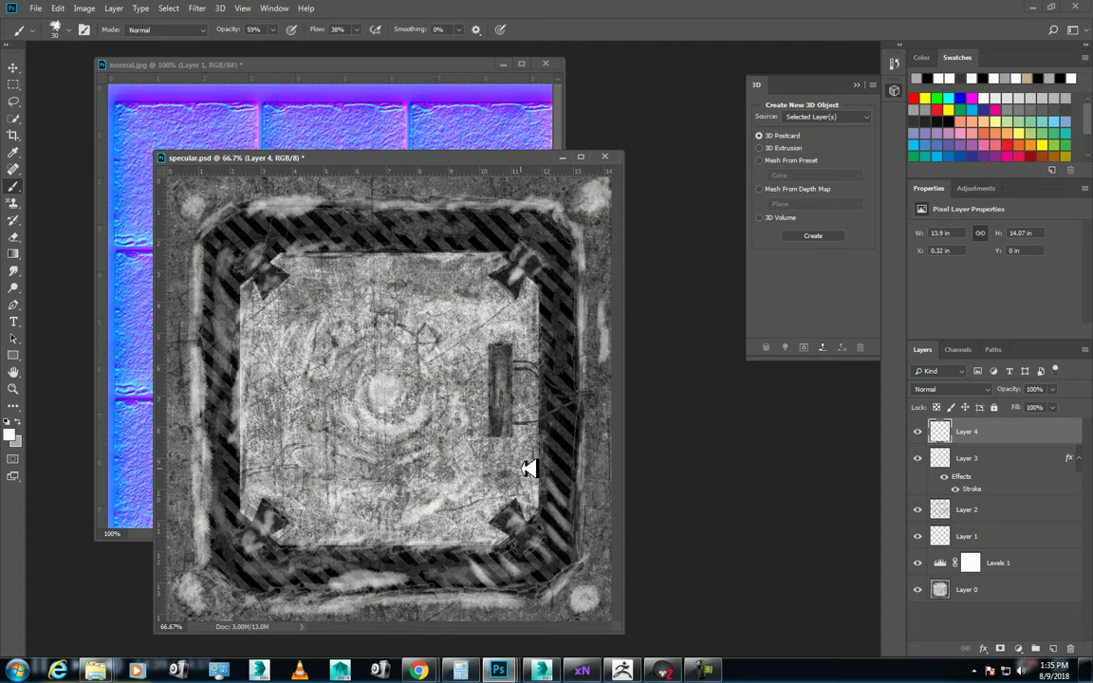
pyautogui.hotkey('ctrl', 'shift', 's')
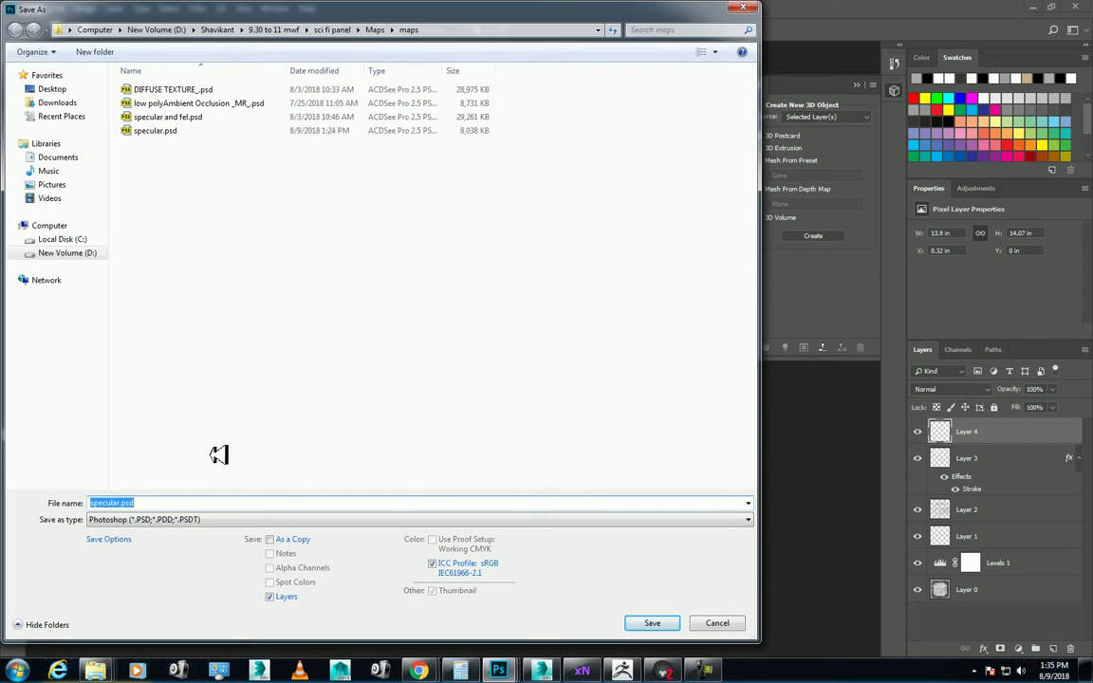
pyautogui.press('Tab')
pyautogui.press('j')
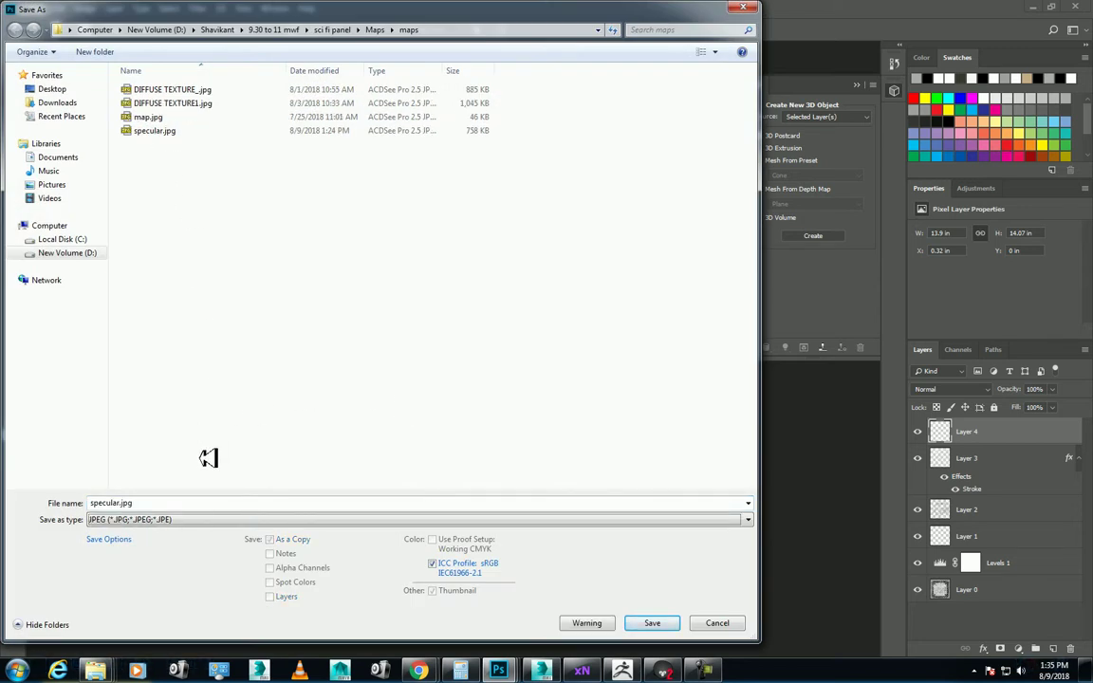
pyautogui.doubleClick(157, 130)
pyautogui.click(581, 332)
pyautogui.click(607, 161)
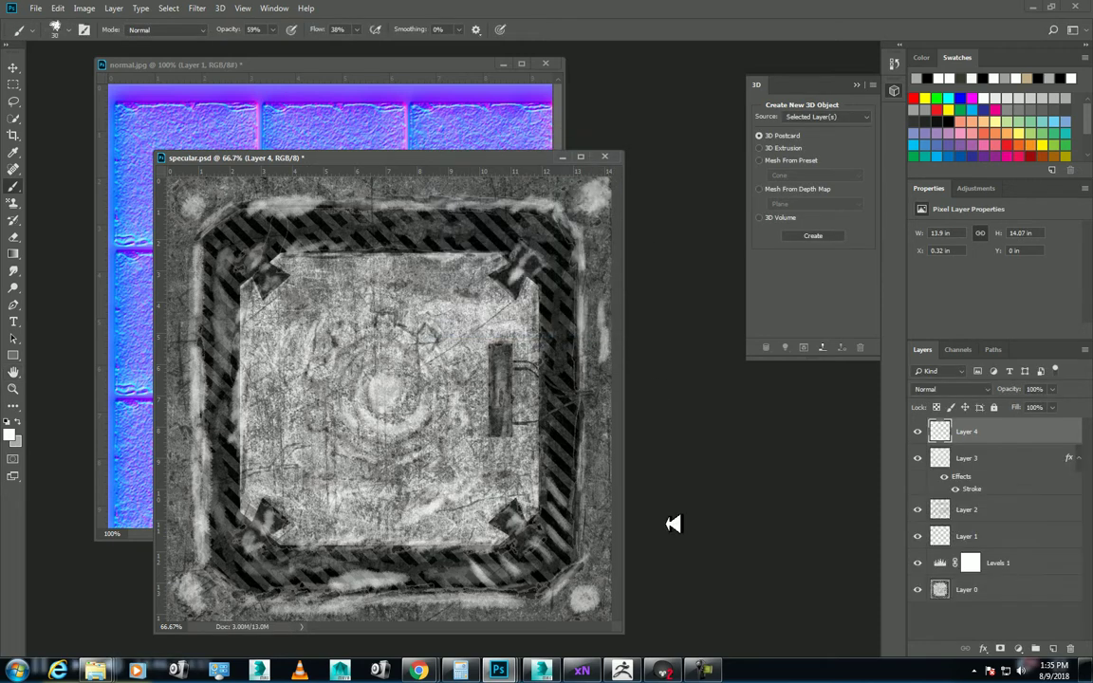
# - Switch to Marmoset Toolbag and load the DIFFUSE TEXTURE1 image as the panel material's albedo map
pyautogui.click(669, 666)
pyautogui.moveTo(418, 397); pyautogui.dragTo(547, 325)
pyautogui.moveTo(645, 335); pyautogui.dragTo(525, 326)
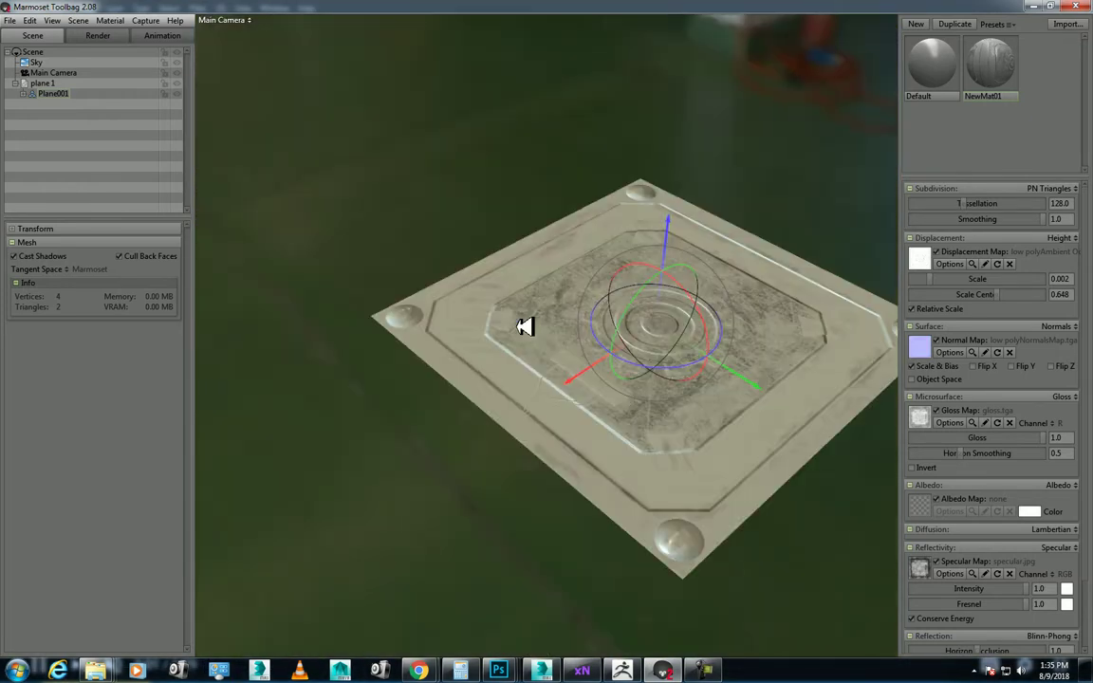
pyautogui.moveTo(618, 382); pyautogui.dragTo(478, 422)
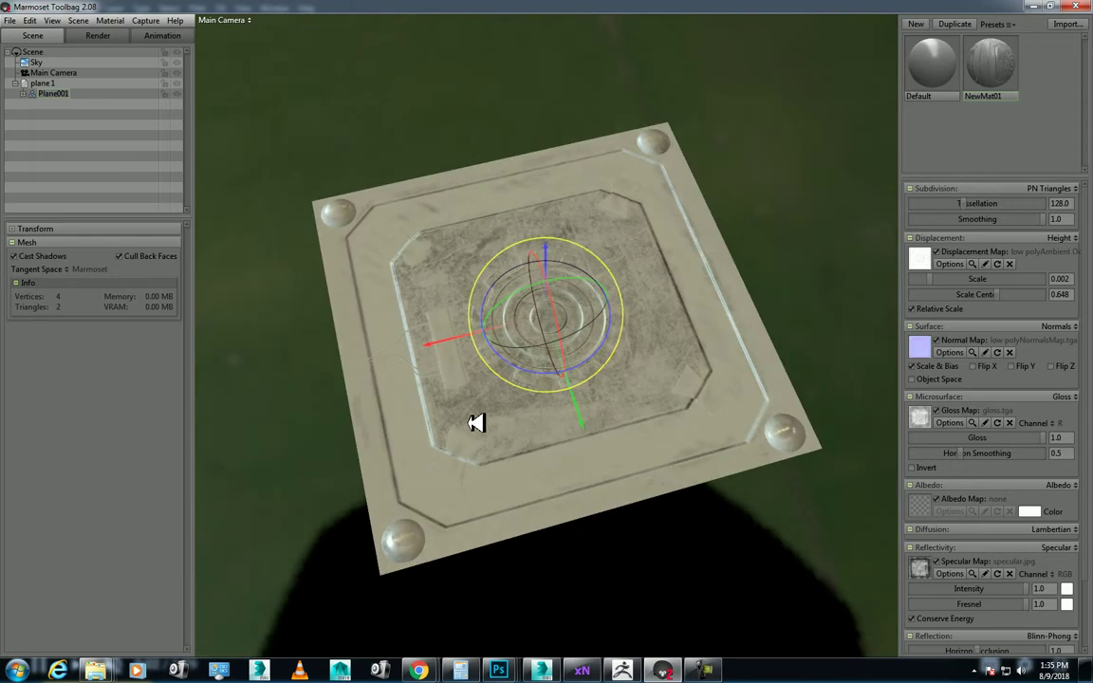
pyautogui.click(933, 508)
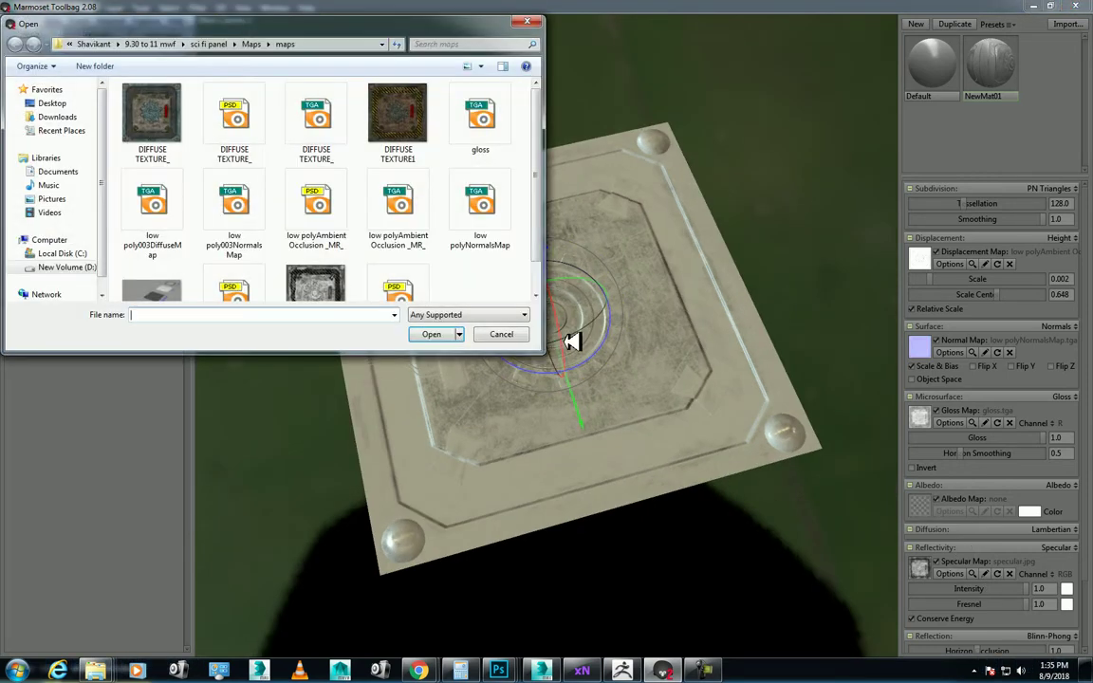
pyautogui.click(418, 124)
pyautogui.doubleClick(408, 116)
# - Examine the textured panel up close and from above, and bring up the Sky light's settings
pyautogui.moveTo(805, 234); pyautogui.dragTo(615, 504)
pyautogui.scroll(3, 696, 271)
pyautogui.scroll(-5, 722, 283)
pyautogui.scroll(3, 722, 318)
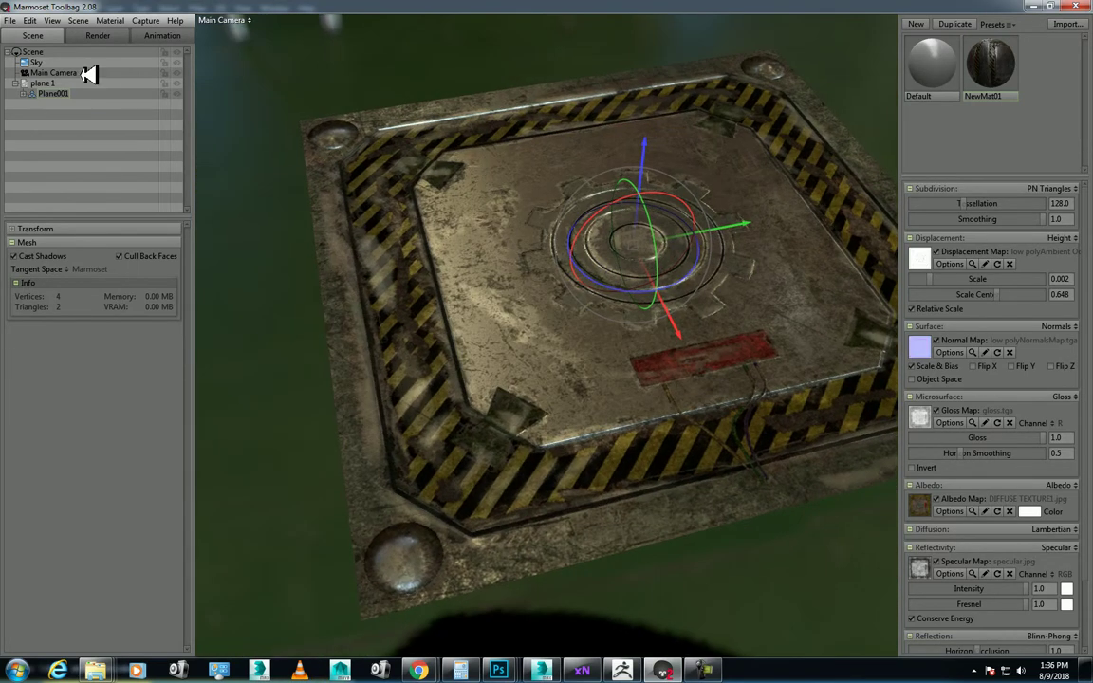
pyautogui.click(48, 52)
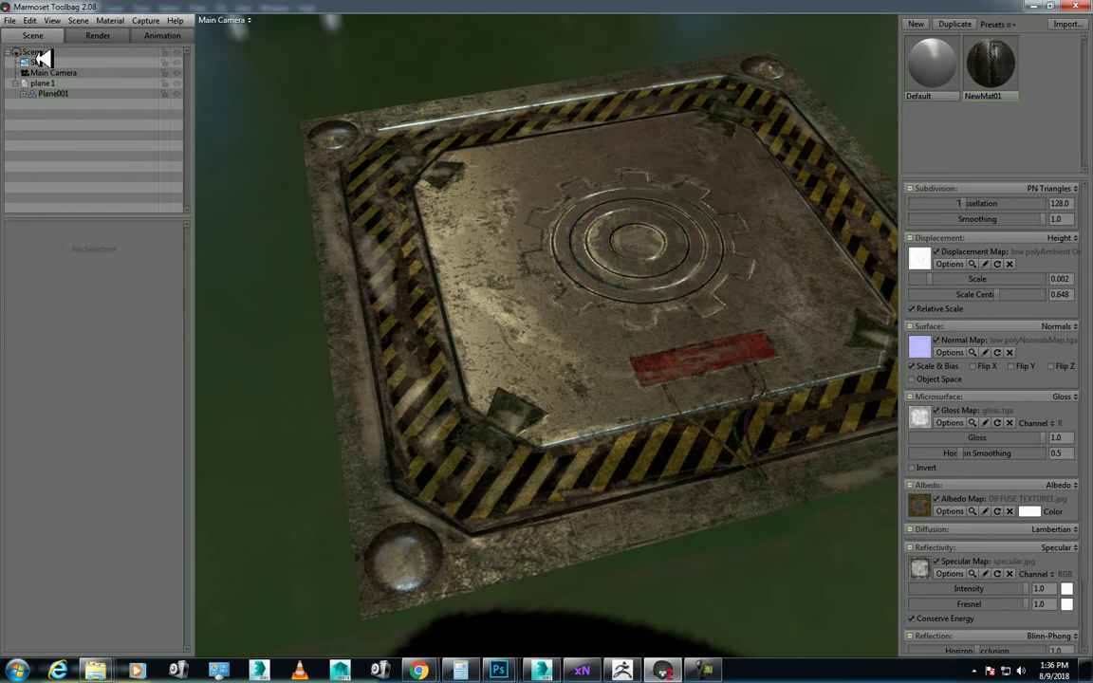
pyautogui.click(36, 62)
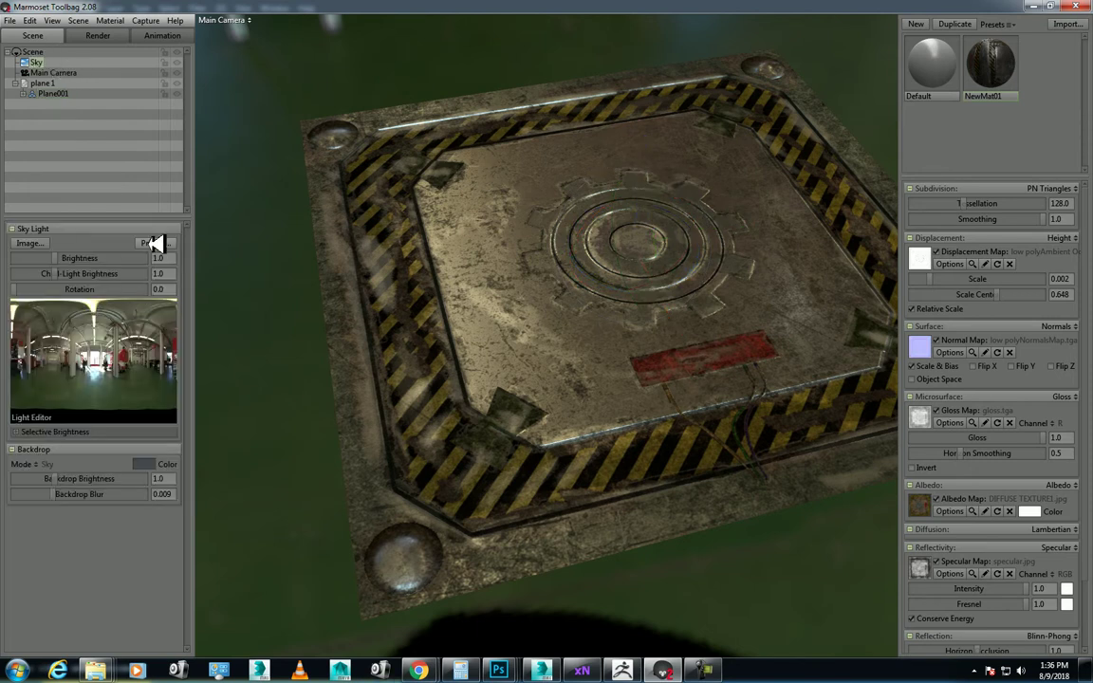
pyautogui.moveTo(434, 351); pyautogui.dragTo(669, 424)
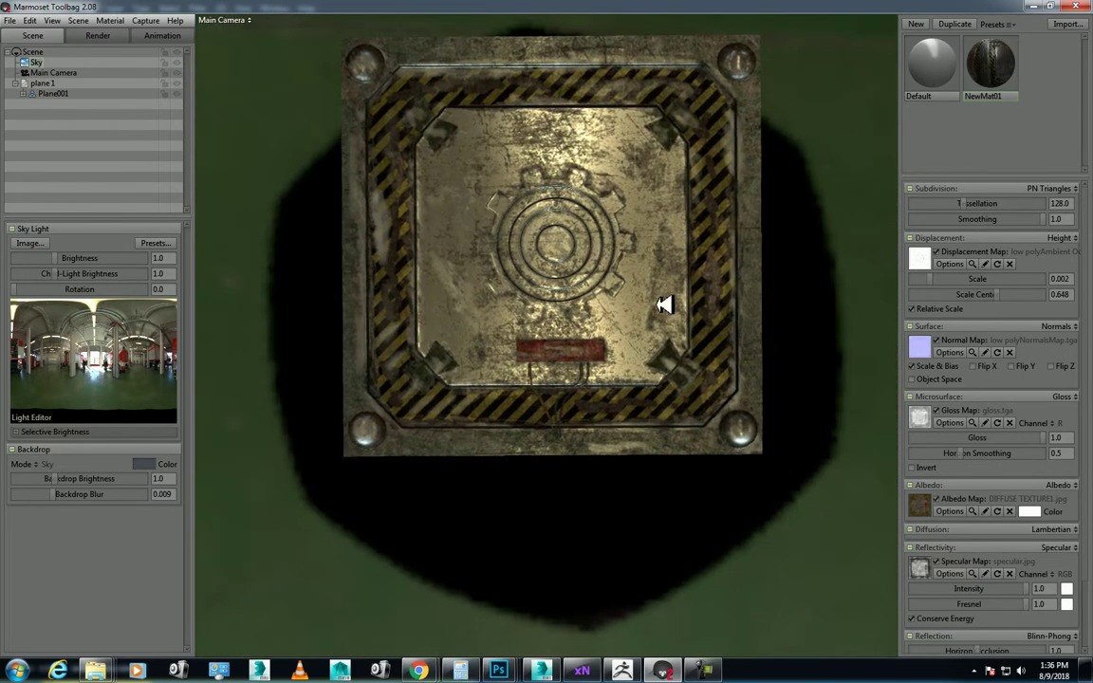
pyautogui.moveTo(655, 238); pyautogui.dragTo(664, 190)
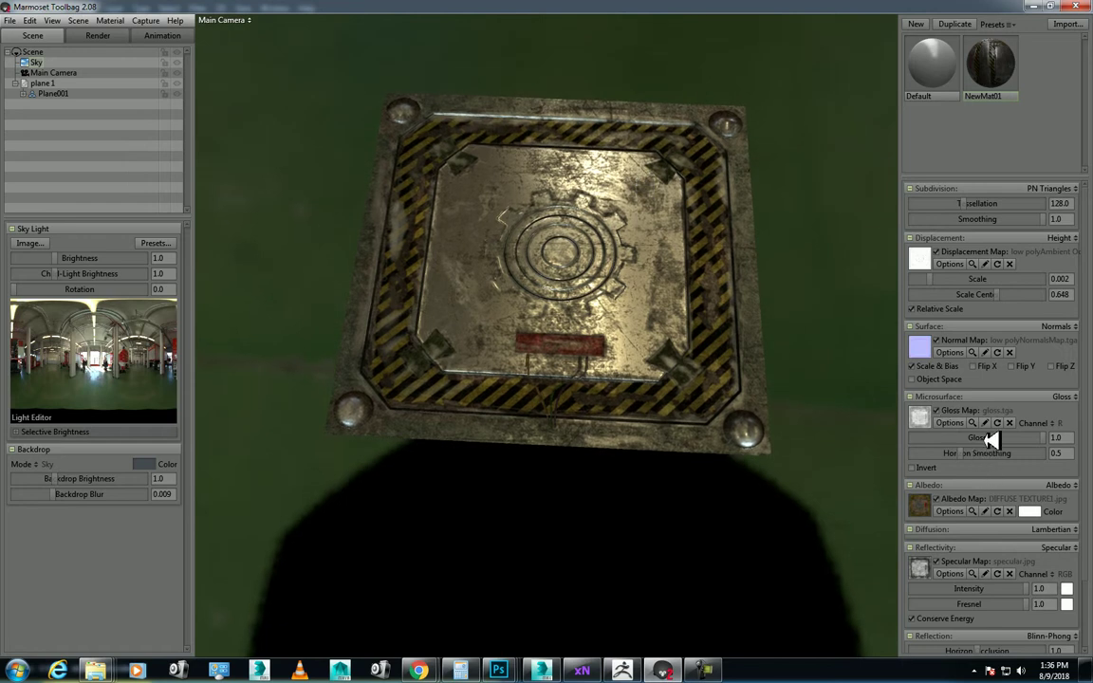
# - Set the material's Gloss to 0.727 and check the panel's reflections at a low angle
pyautogui.moveTo(1053, 436); pyautogui.dragTo(1015, 446)
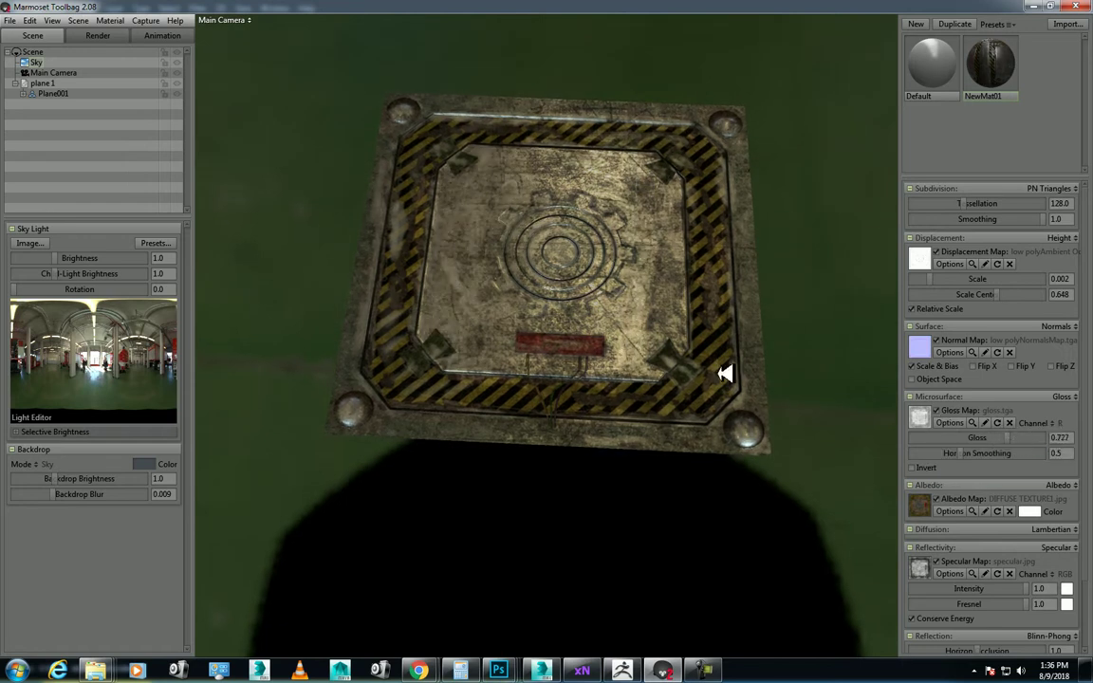
pyautogui.moveTo(666, 334); pyautogui.dragTo(668, 282)
pyautogui.moveTo(668, 282); pyautogui.dragTo(707, 347, button='right')
pyautogui.moveTo(707, 347)
pyautogui.mouseDown()
pyautogui.moveTo(713, 428)
pyautogui.moveTo(708, 325)
pyautogui.moveTo(718, 318)
pyautogui.moveTo(728, 347)
pyautogui.mouseUp()
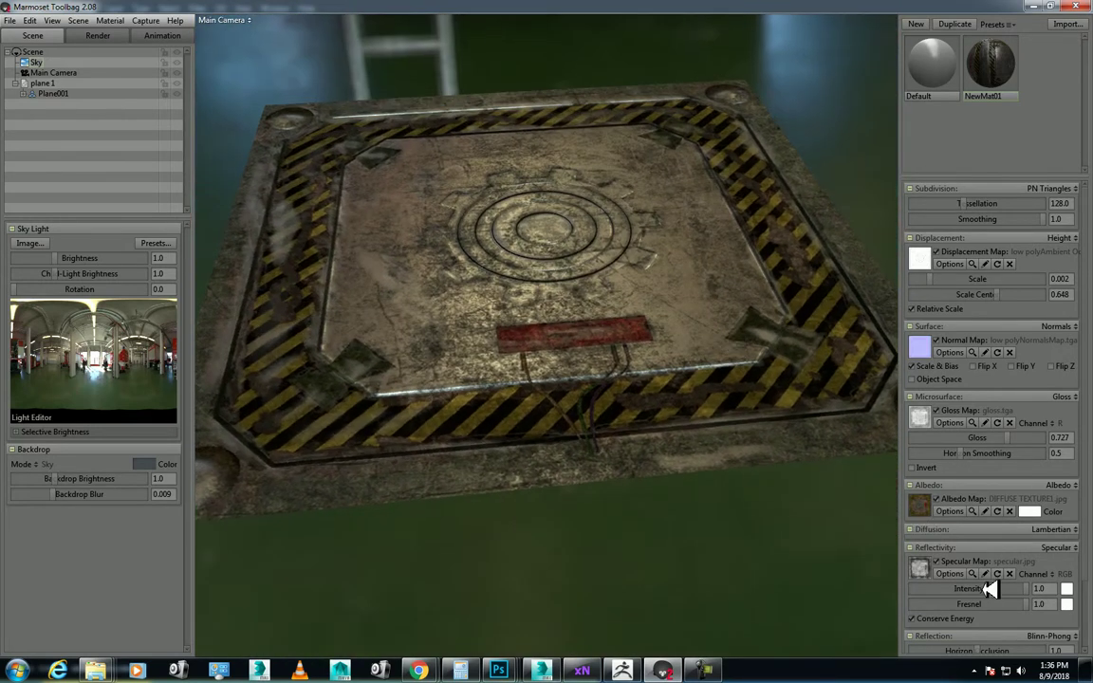
# - Try lower specular Intensity values of 0.397 and 0.571, finishing at 0.795, while checking the panel's shine
pyautogui.moveTo(1020, 588); pyautogui.dragTo(999, 588)
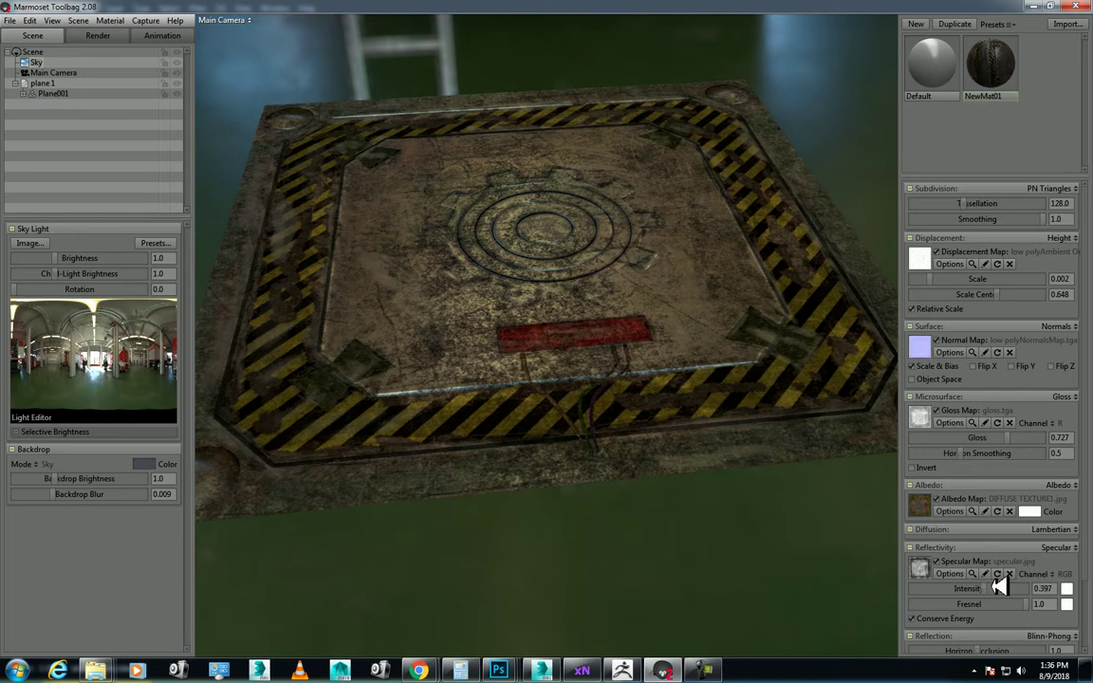
pyautogui.moveTo(749, 463); pyautogui.dragTo(836, 406)
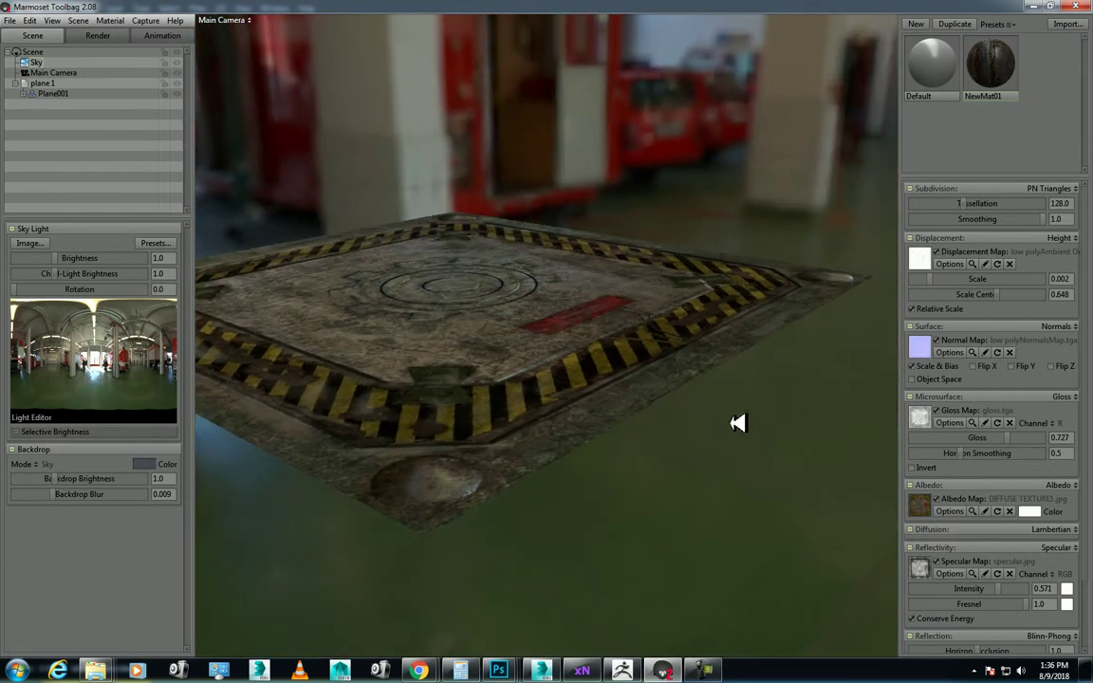
pyautogui.moveTo(587, 448); pyautogui.dragTo(584, 484)
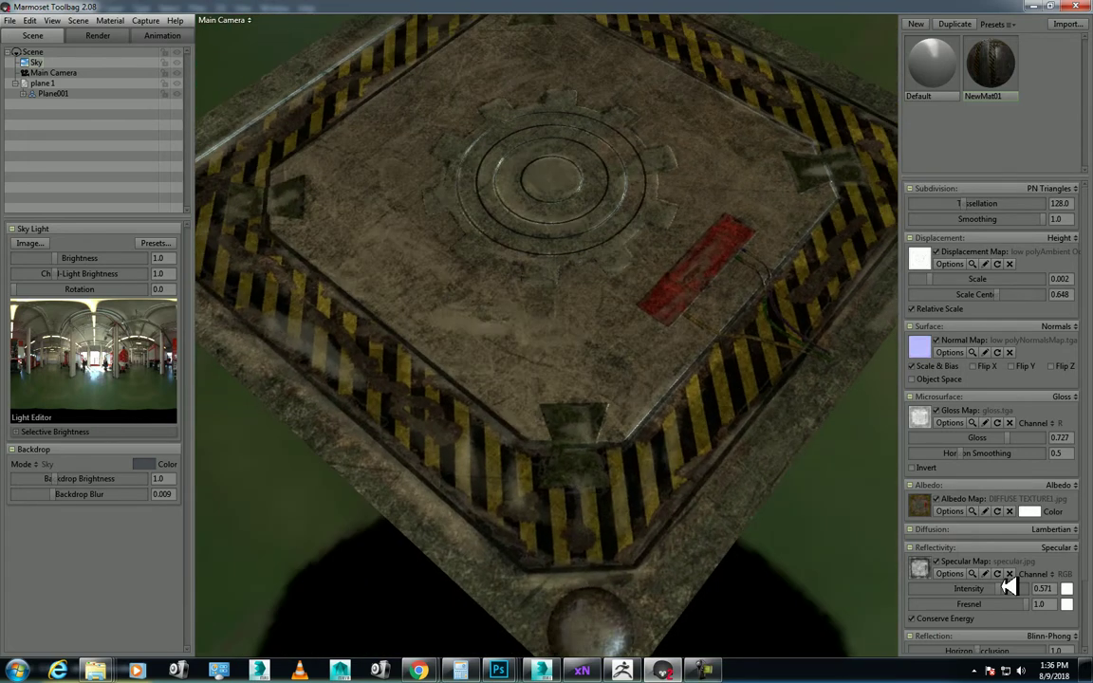
pyautogui.moveTo(1014, 588); pyautogui.dragTo(1020, 588)
pyautogui.moveTo(638, 448); pyautogui.dragTo(571, 415)
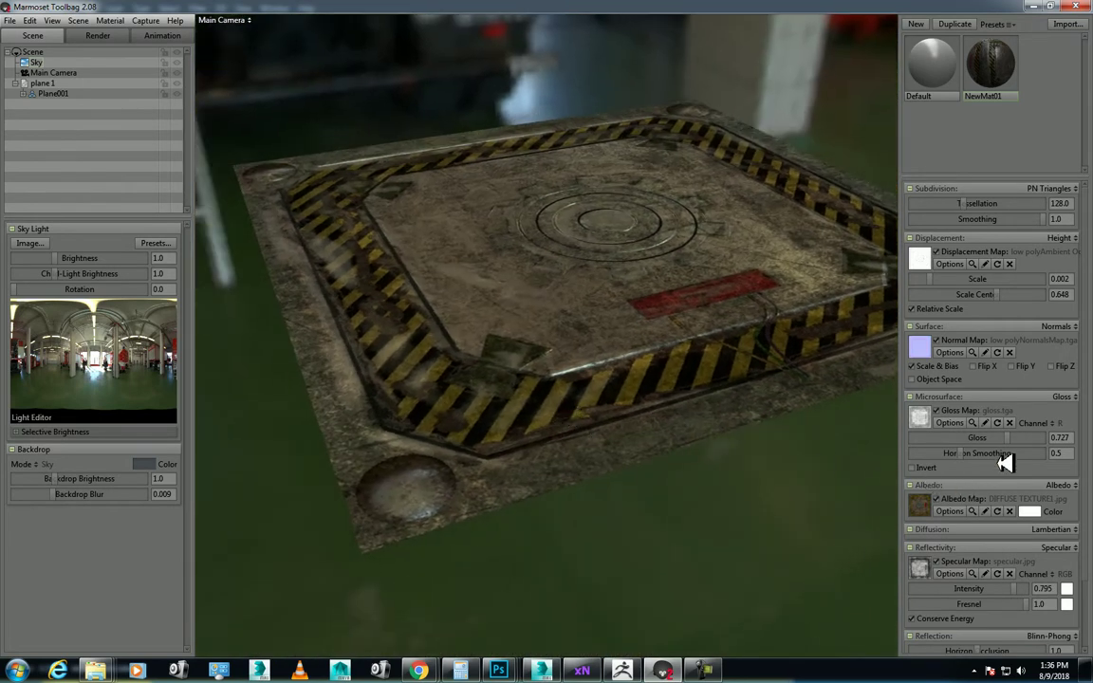
# - Set the material's Gloss to 0.683 and Horizon Smoothing to 0.706
pyautogui.moveTo(1013, 438)
pyautogui.mouseDown()
pyautogui.moveTo(957, 433)
pyautogui.moveTo(987, 434)
pyautogui.moveTo(990, 453)
pyautogui.moveTo(952, 453)
pyautogui.moveTo(1001, 457)
pyautogui.mouseUp()
pyautogui.moveTo(727, 356); pyautogui.dragTo(777, 374)
pyautogui.moveTo(789, 351); pyautogui.dragTo(700, 431)
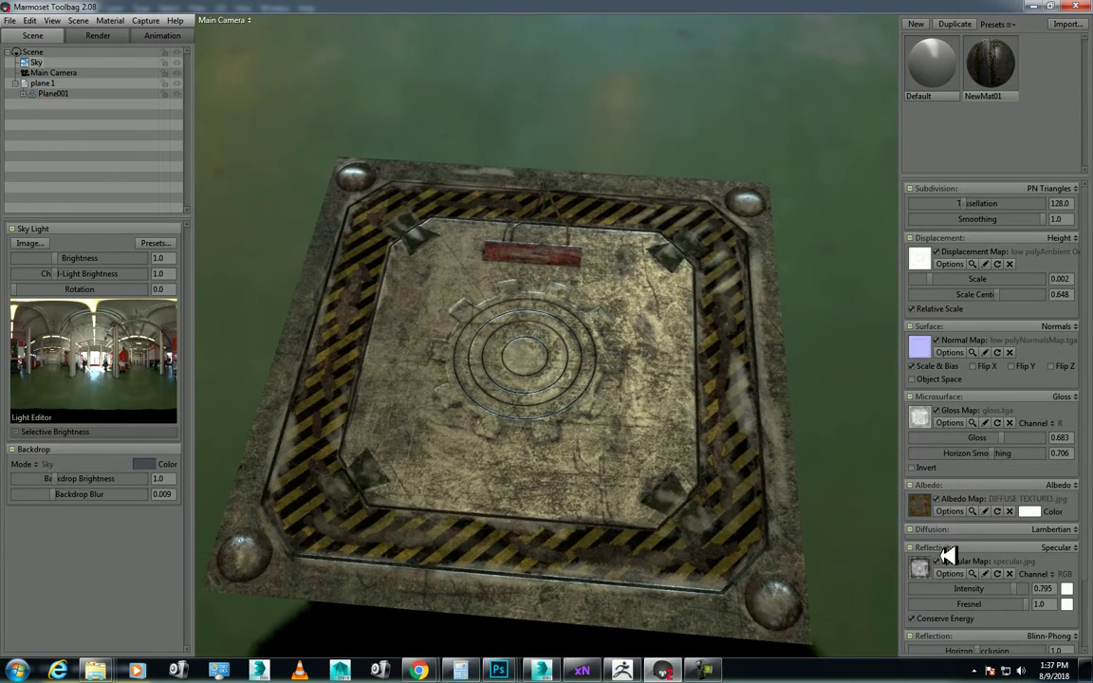
# - Set the specular reflectivity's Intensity to 0.457 and Fresnel to 0.664
pyautogui.moveTo(1009, 588)
pyautogui.mouseDown()
pyautogui.moveTo(918, 603)
pyautogui.moveTo(996, 603)
pyautogui.mouseUp()
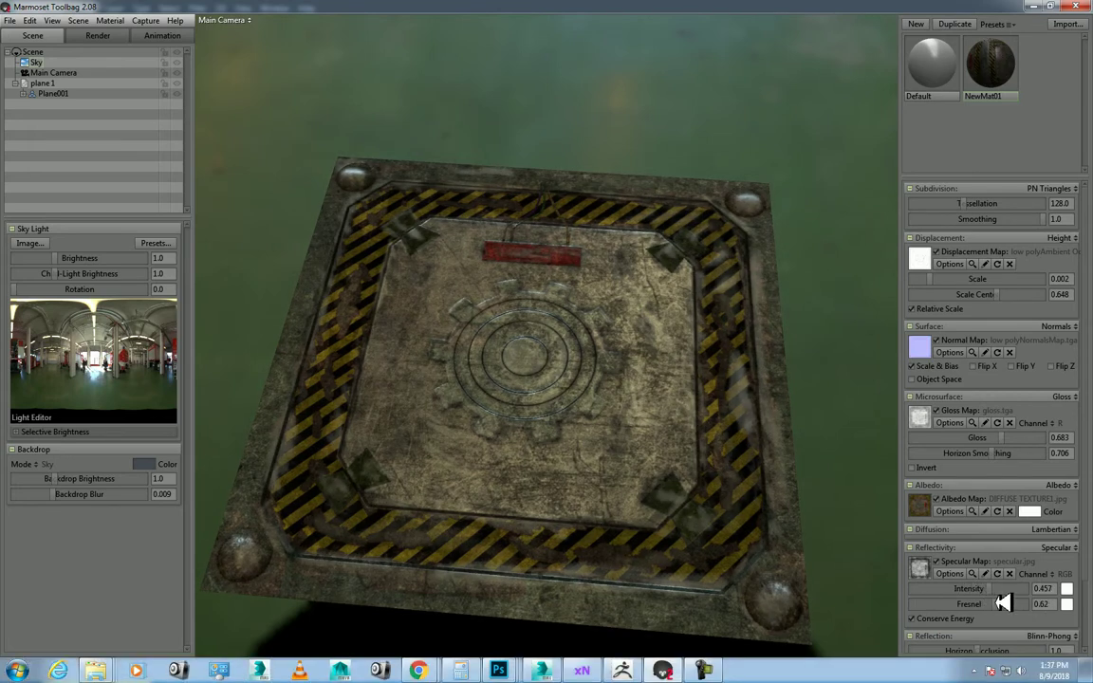
pyautogui.moveTo(589, 411)
pyautogui.mouseDown()
pyautogui.moveTo(585, 362)
pyautogui.moveTo(603, 404)
pyautogui.mouseUp()
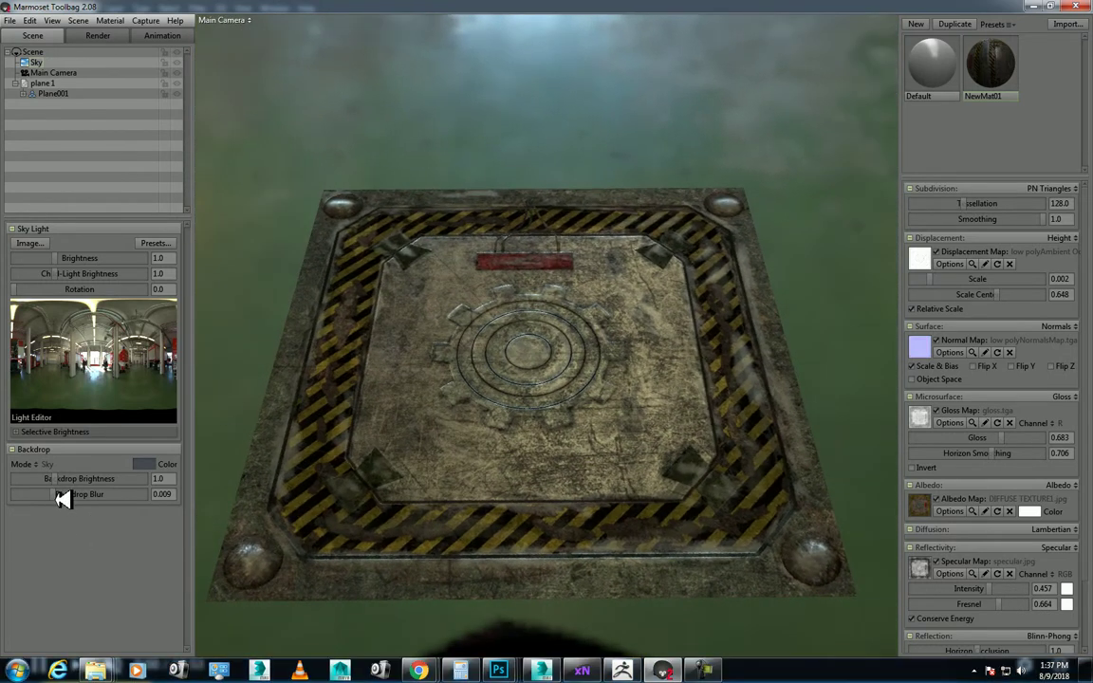
# - Set the sky's Backdrop Brightness to 0.473 and Backdrop Blur to 0.023
pyautogui.moveTo(63, 494)
pyautogui.mouseDown()
pyautogui.moveTo(150, 503)
pyautogui.moveTo(54, 500)
pyautogui.moveTo(62, 484)
pyautogui.mouseUp()
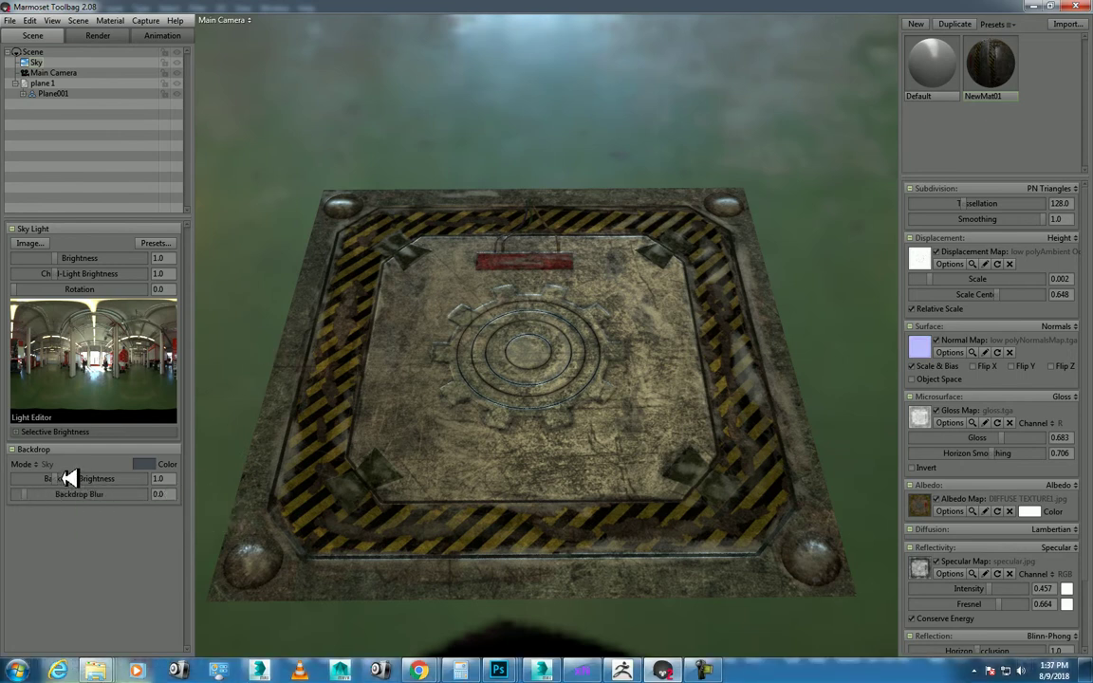
pyautogui.moveTo(64, 479)
pyautogui.mouseDown()
pyautogui.moveTo(108, 494)
pyautogui.moveTo(80, 492)
pyautogui.mouseUp()
pyautogui.moveTo(609, 356); pyautogui.dragTo(637, 342)
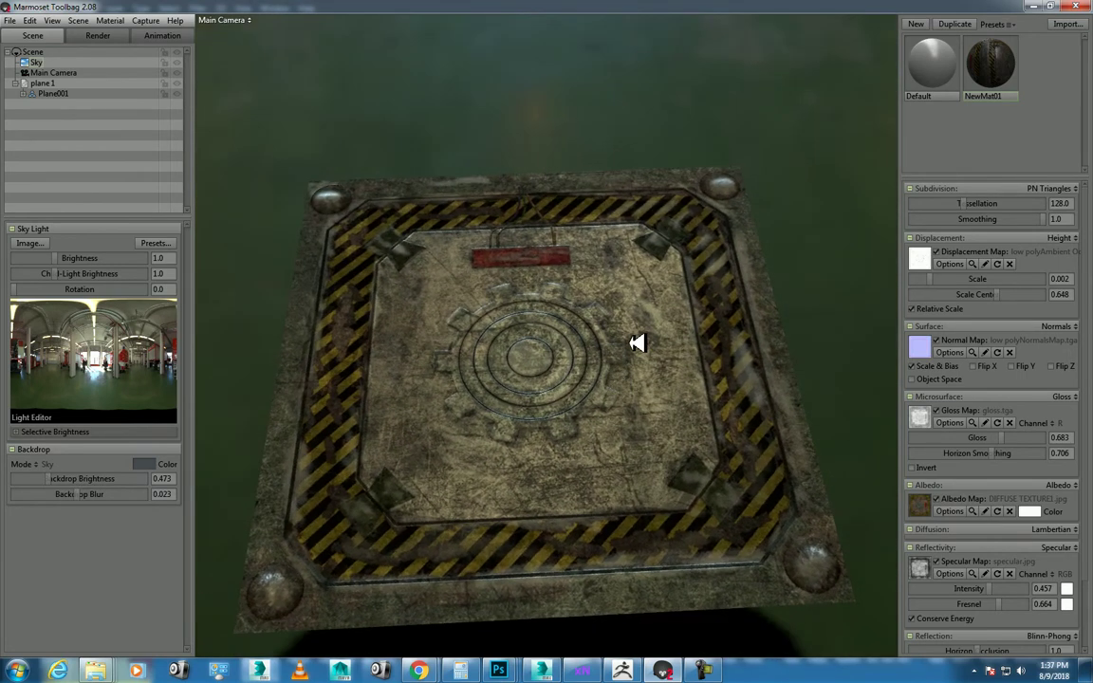
pyautogui.moveTo(721, 251); pyautogui.dragTo(775, 362)
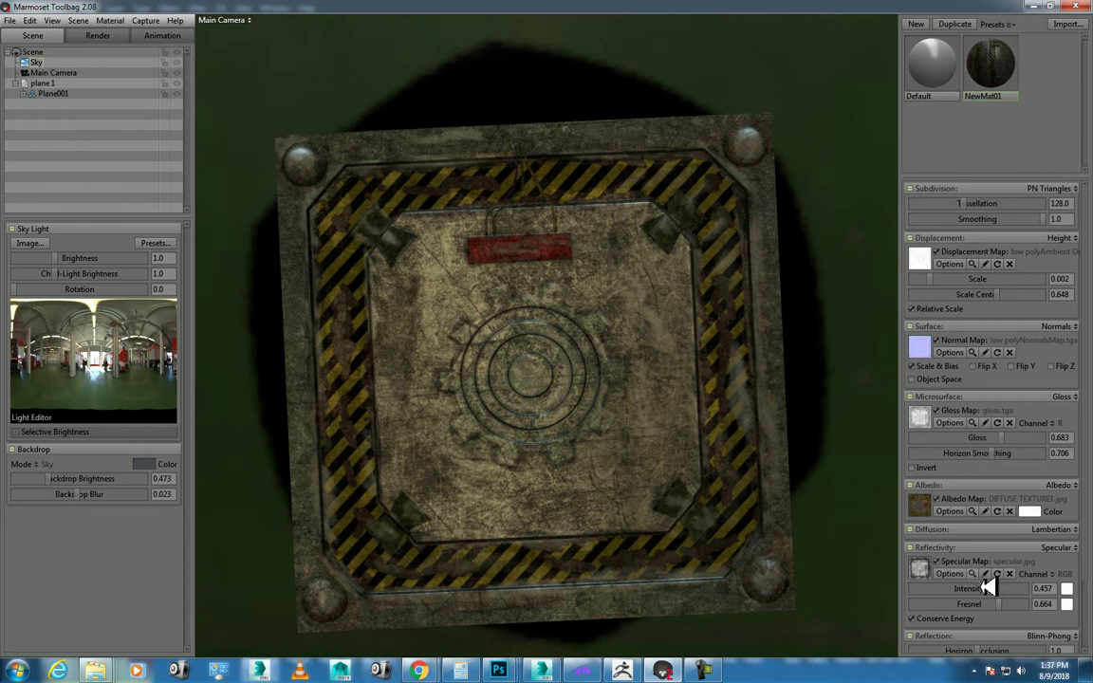
# - Refine the material with specular Intensity 0.488, Gloss 0.514 and Horizon Smoothing 0.842
pyautogui.moveTo(995, 581)
pyautogui.mouseDown()
pyautogui.moveTo(1031, 587)
pyautogui.moveTo(970, 583)
pyautogui.moveTo(1006, 583)
pyautogui.mouseUp()
pyautogui.moveTo(678, 349); pyautogui.dragTo(893, 443)
pyautogui.moveTo(1003, 438)
pyautogui.mouseDown()
pyautogui.moveTo(957, 439)
pyautogui.moveTo(1055, 441)
pyautogui.moveTo(951, 449)
pyautogui.moveTo(1041, 448)
pyautogui.moveTo(983, 439)
pyautogui.mouseUp()
pyautogui.moveTo(700, 358)
pyautogui.mouseDown()
pyautogui.moveTo(725, 419)
pyautogui.moveTo(702, 361)
pyautogui.moveTo(722, 363)
pyautogui.moveTo(698, 383)
pyautogui.mouseUp()
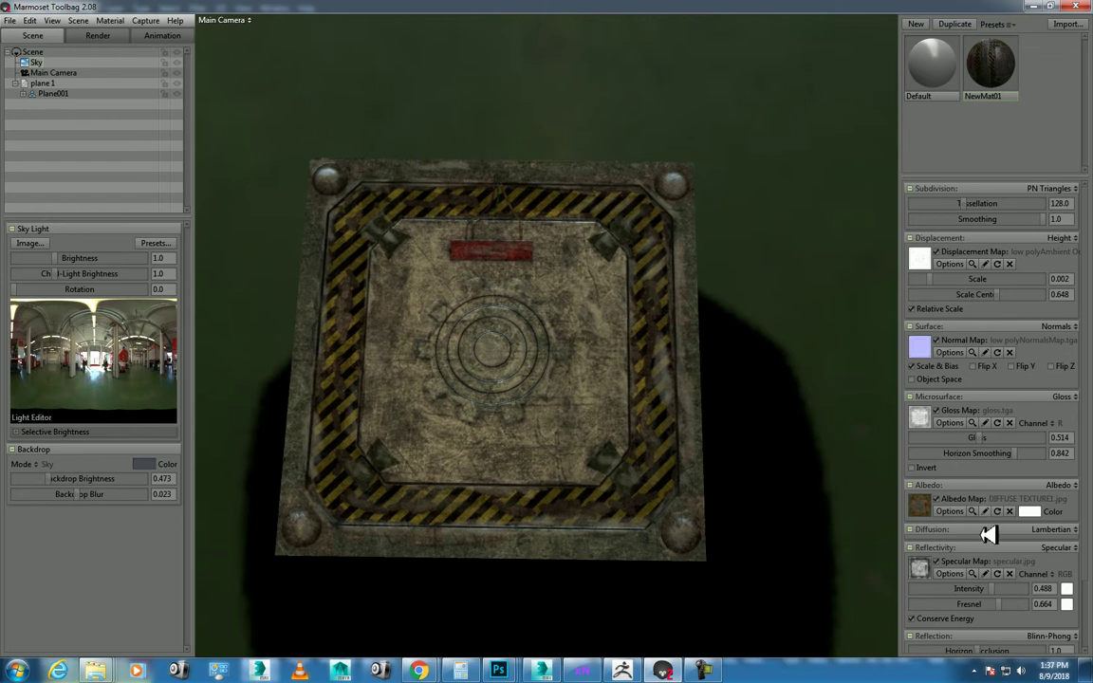
# - Compare the panel with and without its albedo map, leaving the map enabled
pyautogui.click(937, 499)
pyautogui.click(937, 499)
pyautogui.moveTo(666, 371); pyautogui.dragTo(647, 394)
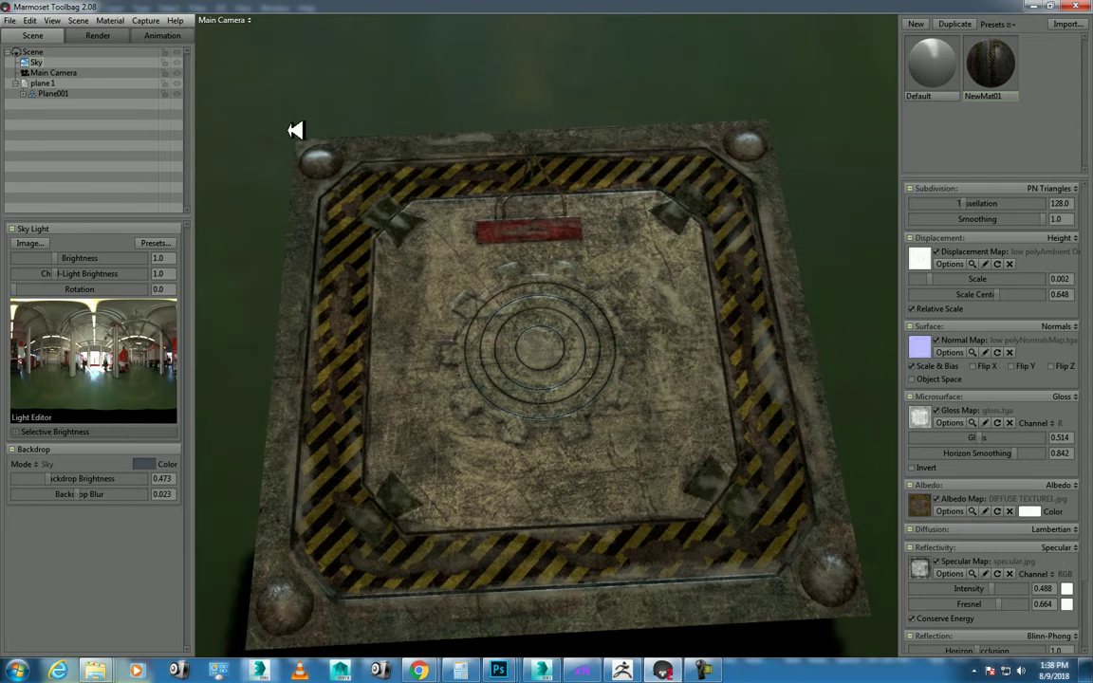
# - Capture the current viewport image to the clipboard
pyautogui.click(111, 20)
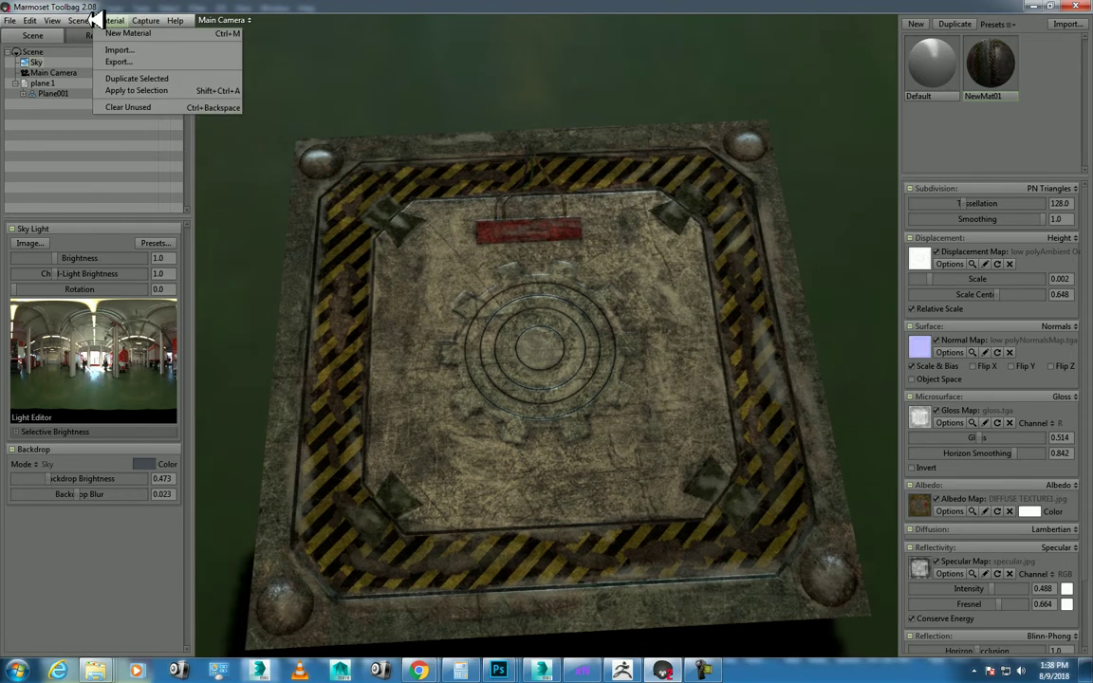
pyautogui.moveTo(144, 20)
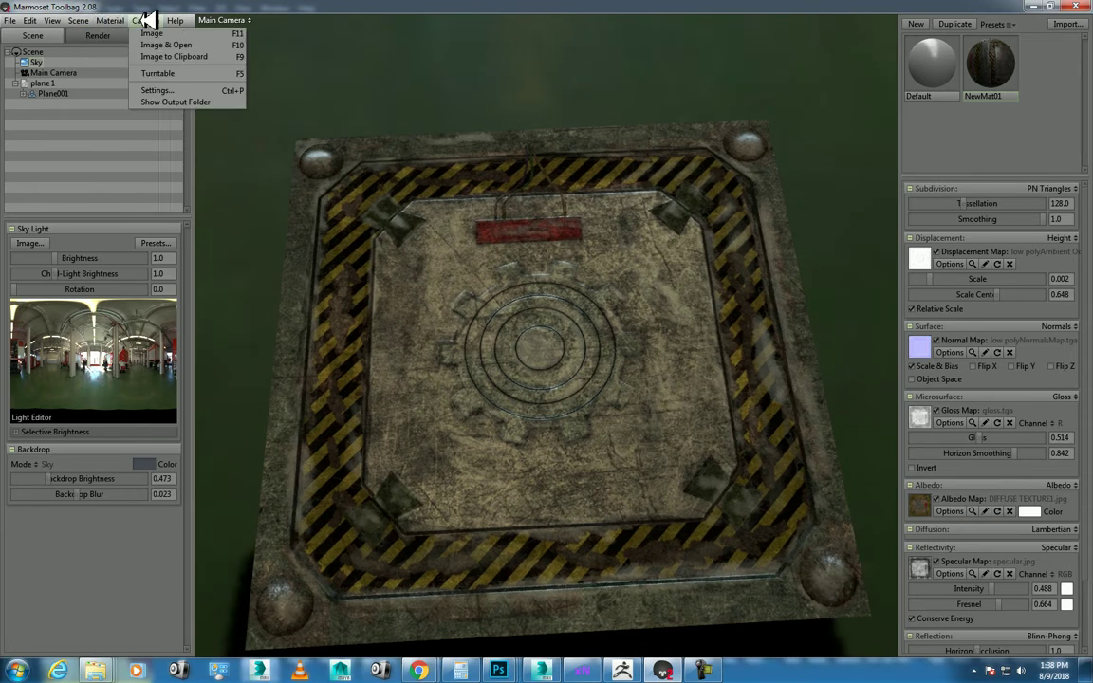
pyautogui.click(200, 56)
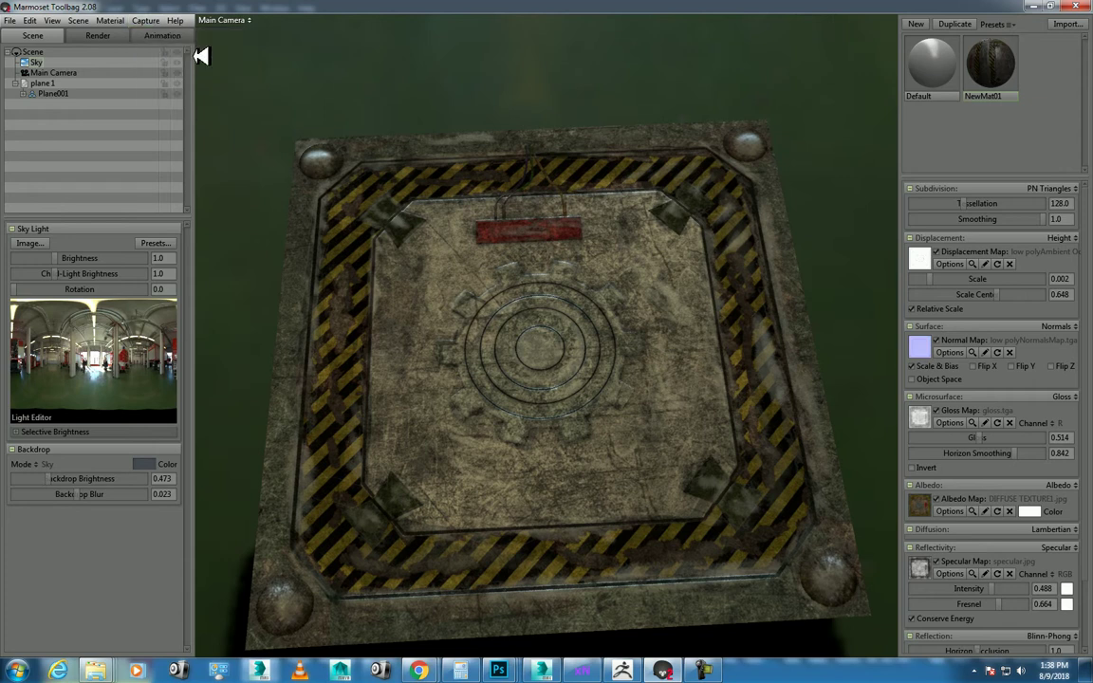
# - Capture the viewport to an image that opens in the viewer, and move the viewer window aside at reduced size
pyautogui.click(147, 19)
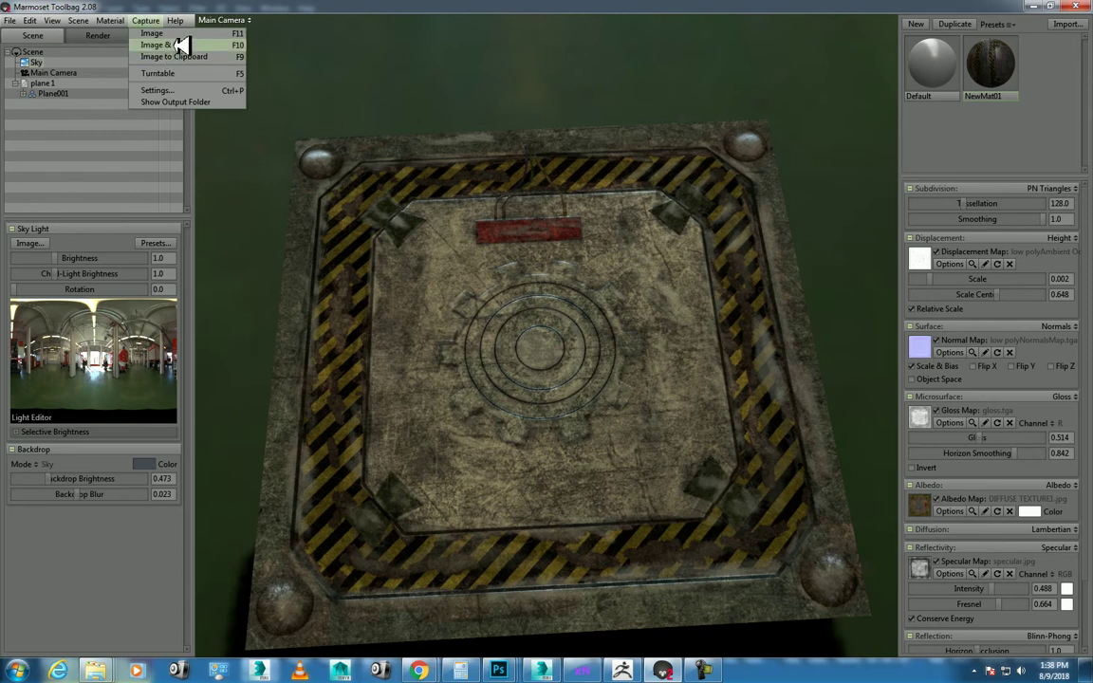
pyautogui.click(180, 45)
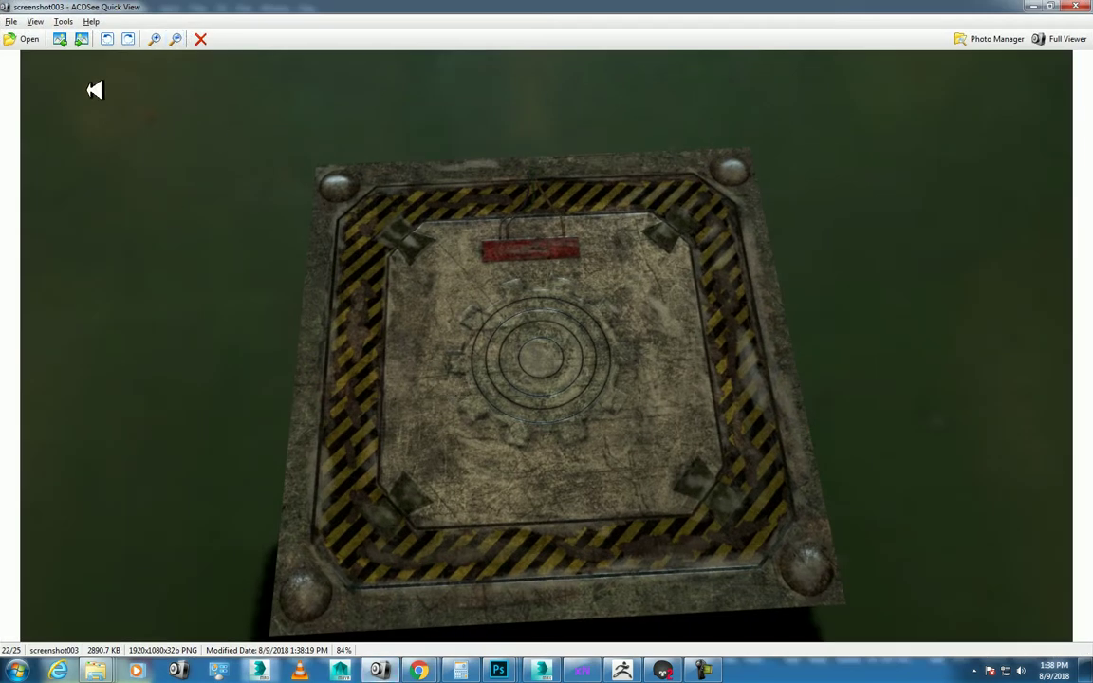
pyautogui.moveTo(146, 9); pyautogui.dragTo(323, 76)
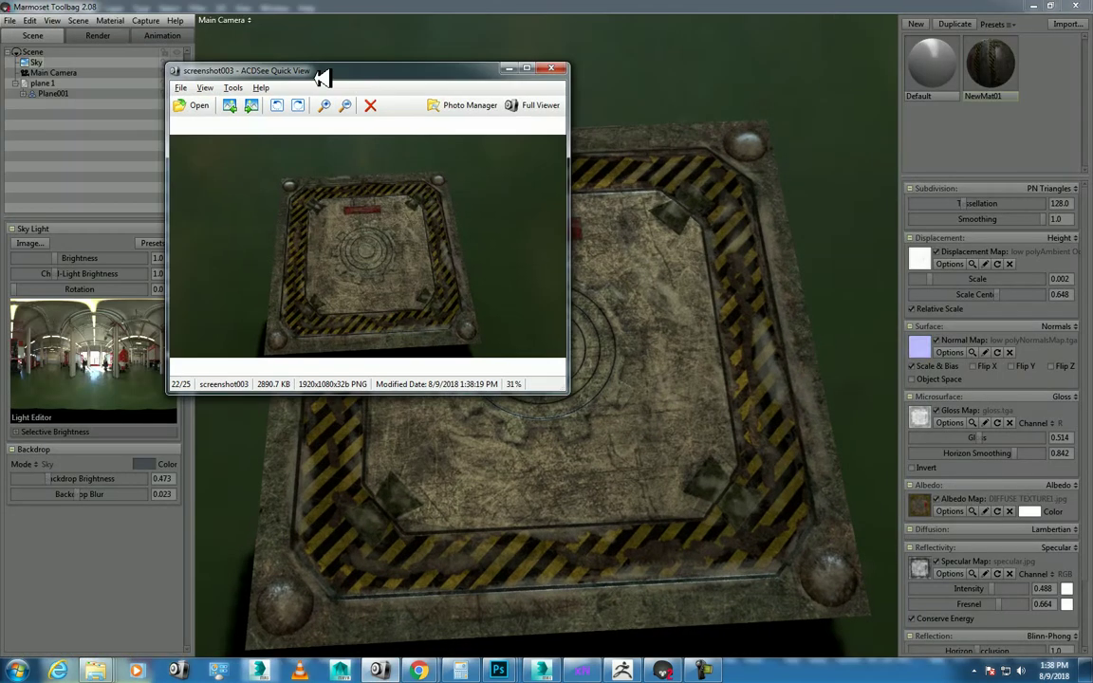
pyautogui.moveTo(471, 72); pyautogui.dragTo(1040, 107)
# - Select the panel mesh and capture another viewport image to a file without opening it
pyautogui.click(555, 273)
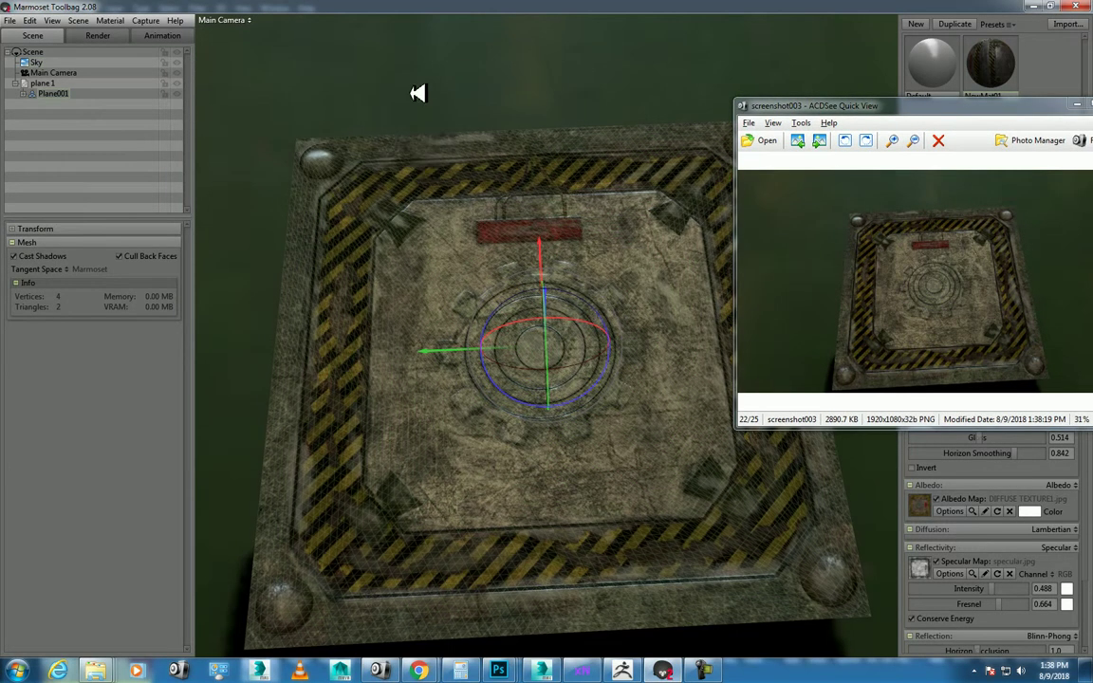
pyautogui.click(110, 20)
pyautogui.moveTo(142, 20)
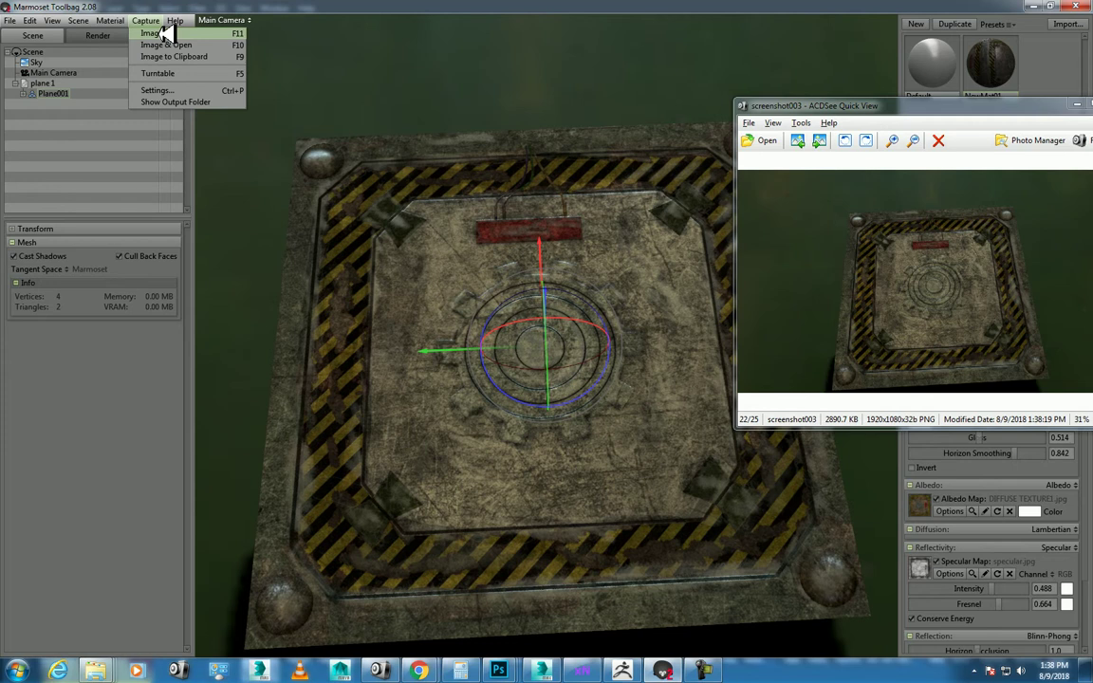
pyautogui.click(166, 35)
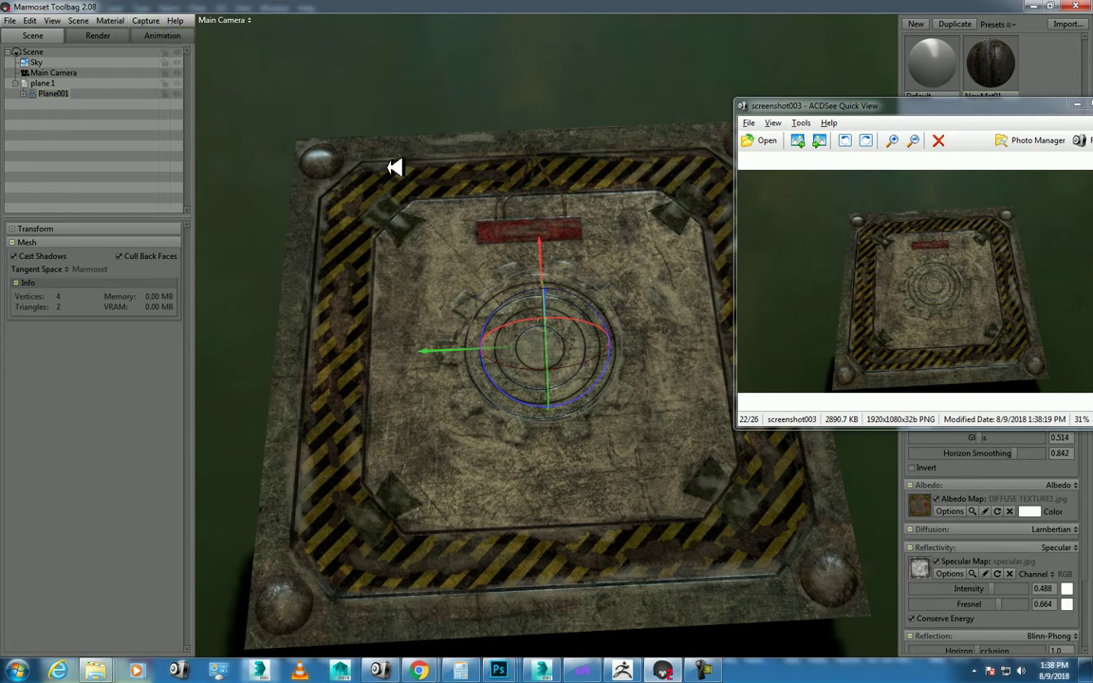
# - Minimize the image viewer, and set the panel material's specular intensity to about 0.614 and gloss to about 0.851
pyautogui.moveTo(423, 128); pyautogui.dragTo(446, 148)
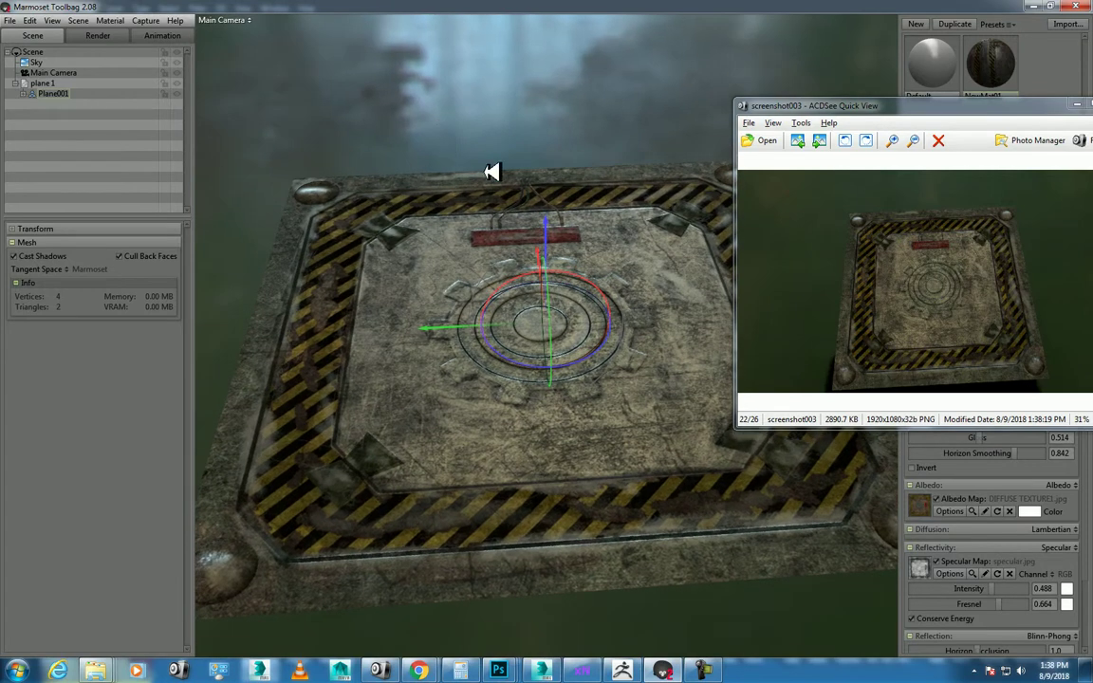
pyautogui.moveTo(581, 190); pyautogui.dragTo(518, 180)
pyautogui.click(1077, 106)
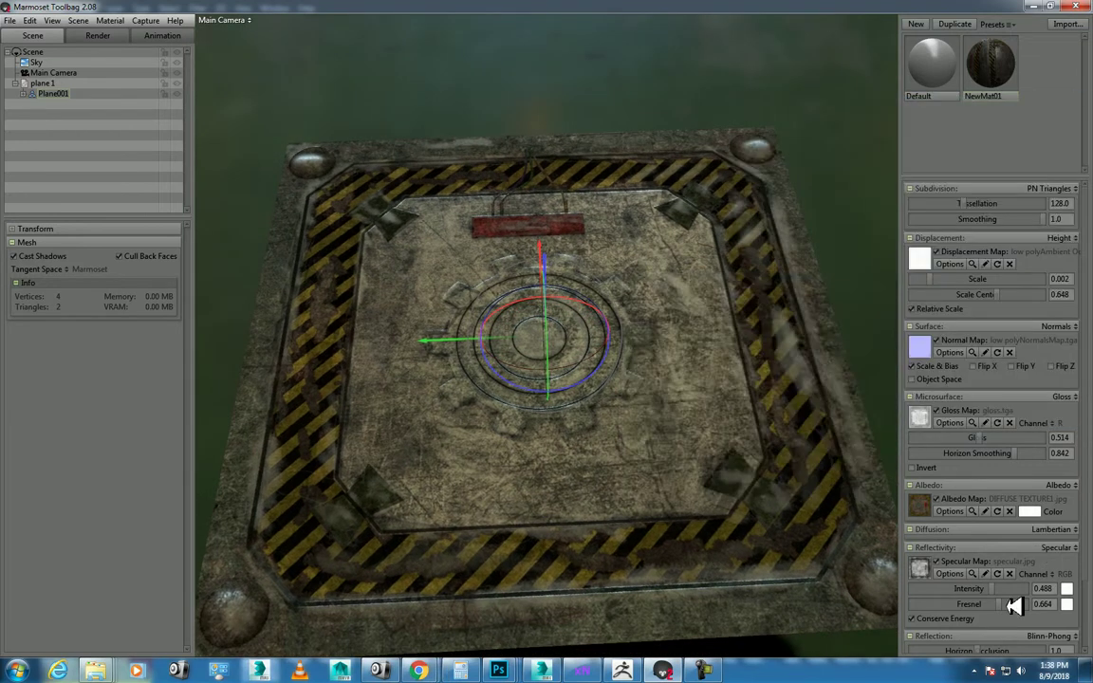
pyautogui.moveTo(1015, 590); pyautogui.dragTo(1013, 590)
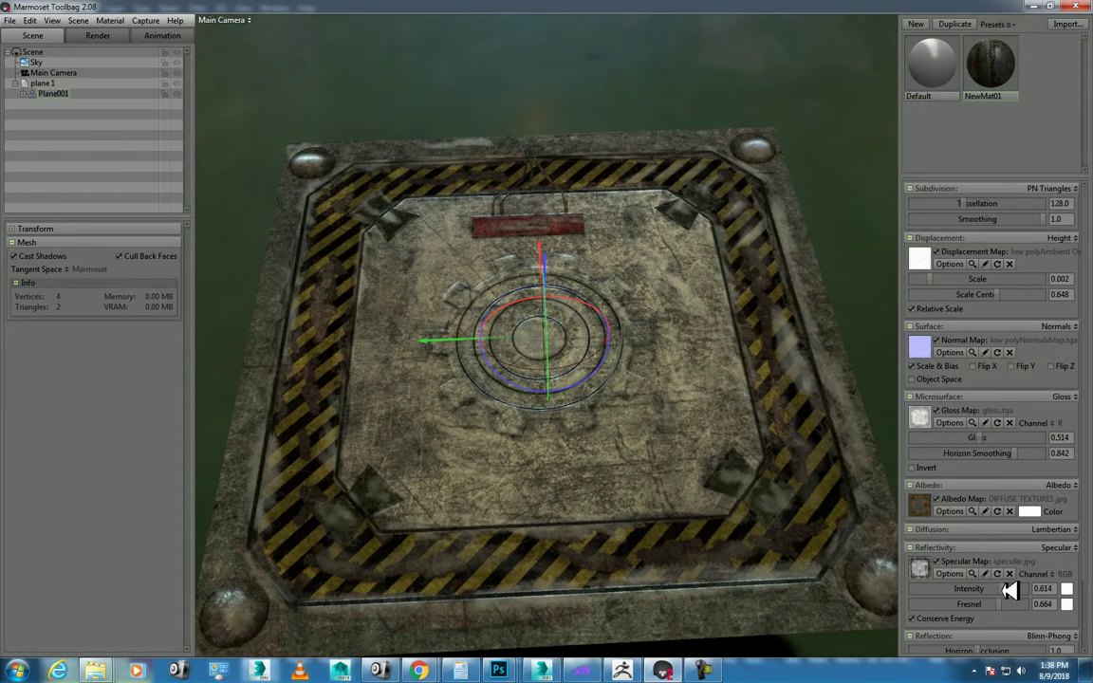
pyautogui.moveTo(987, 437); pyautogui.dragTo(1031, 438)
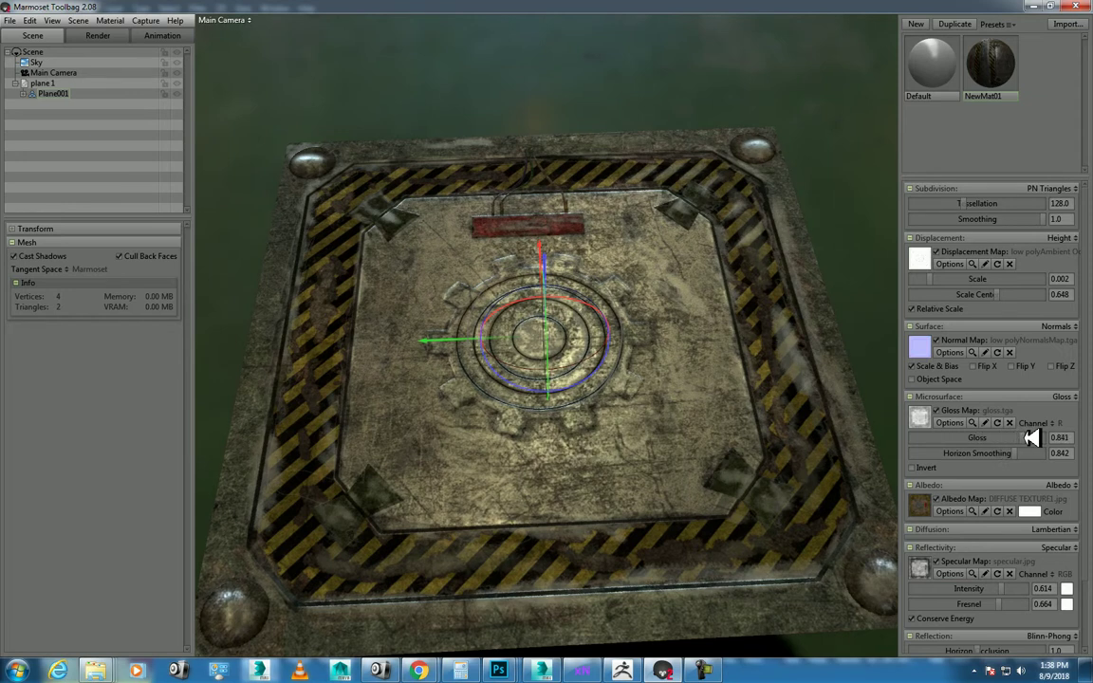
# - Frame the whole panel at an angle and capture that view to an image that opens in the viewer
pyautogui.moveTo(721, 436); pyautogui.dragTo(738, 415)
pyautogui.scroll(-3, 737, 438)
pyautogui.moveTo(737, 438); pyautogui.dragTo(705, 407, button='middle')
pyautogui.scroll(2, 705, 407)
pyautogui.moveTo(698, 410); pyautogui.dragTo(703, 403)
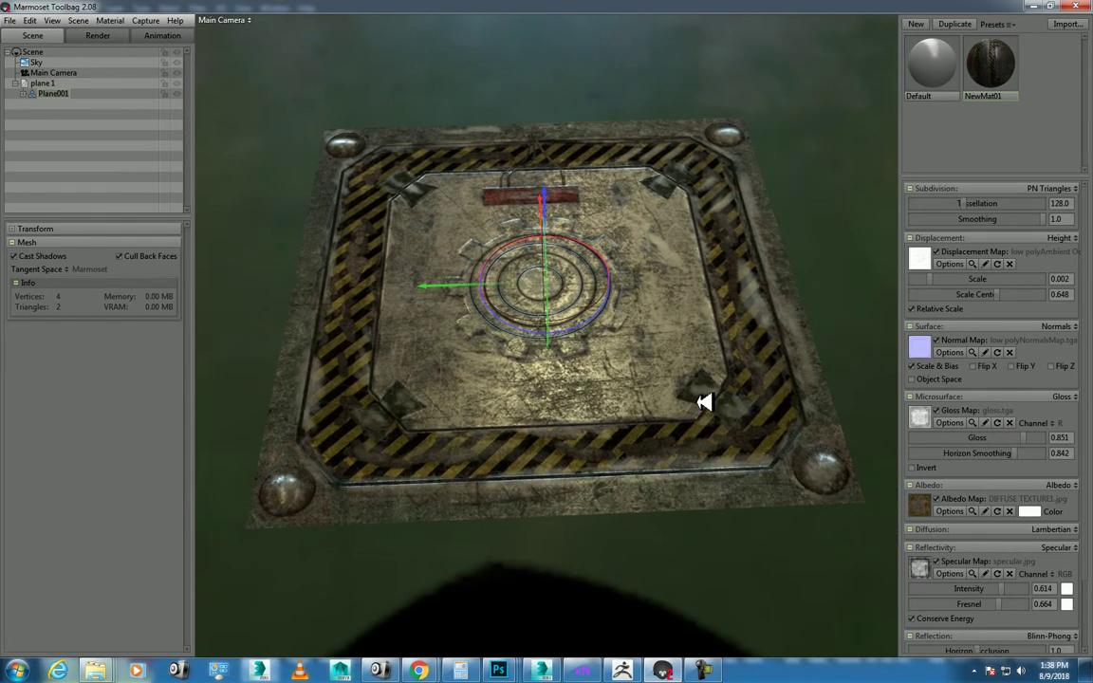
pyautogui.click(114, 20)
pyautogui.moveTo(145, 20)
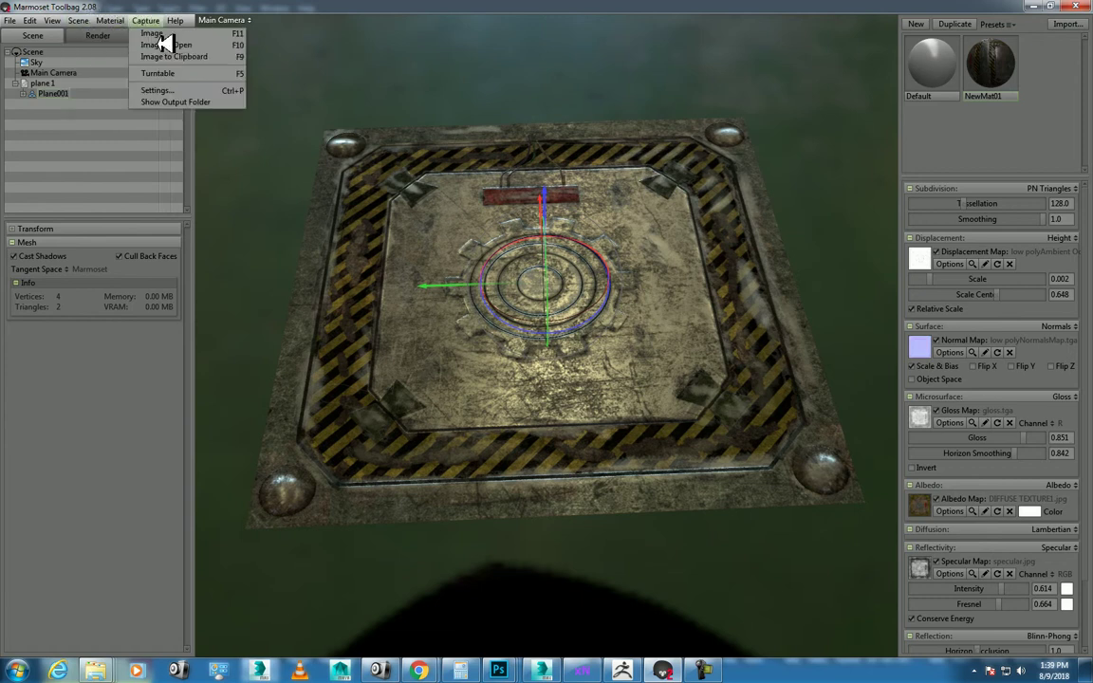
pyautogui.click(157, 45)
pyautogui.click(146, 20)
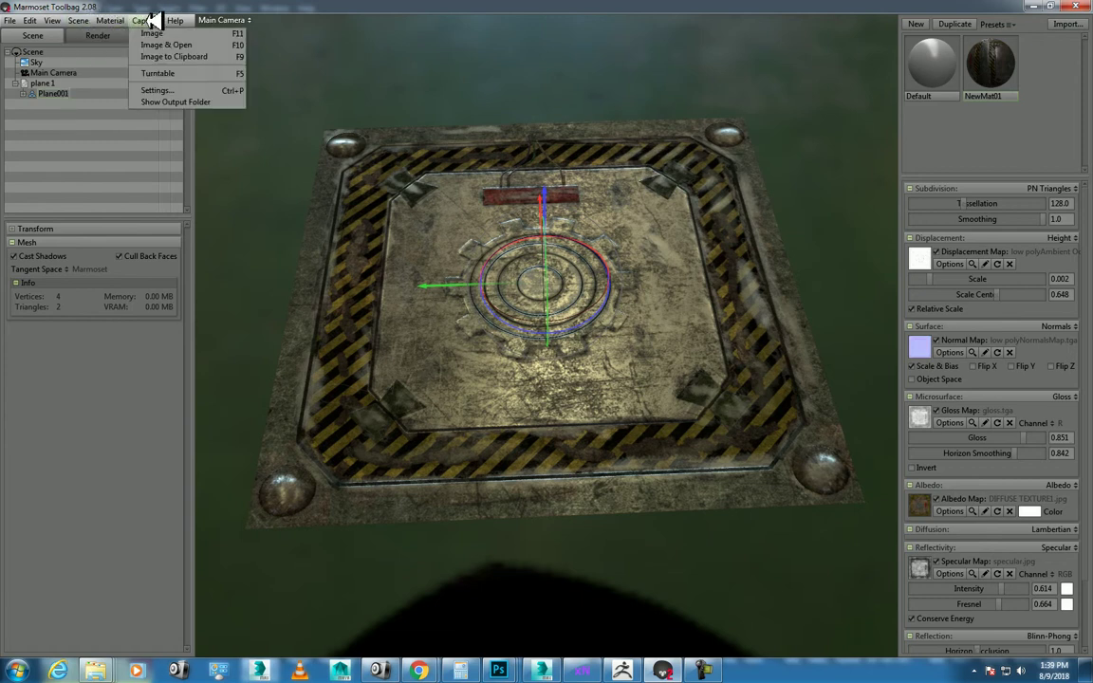
pyautogui.click(195, 46)
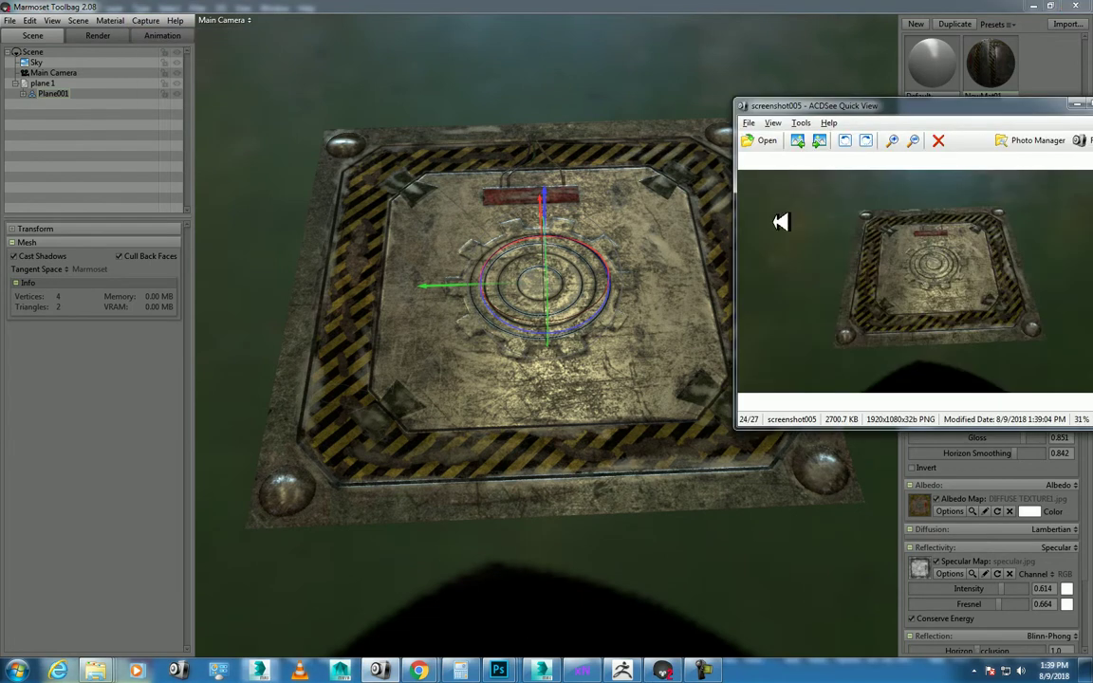